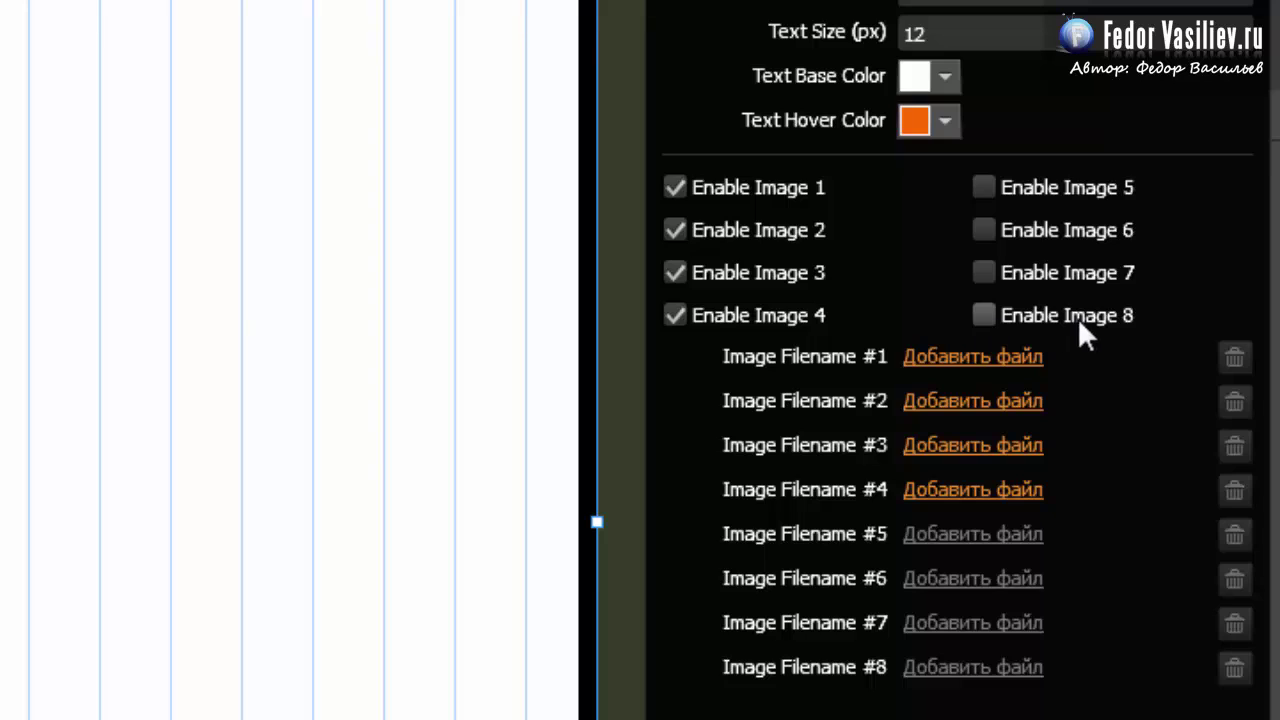
Disable Image 4 in the slider and load 9011437.jpg as image 1
click(677, 314)
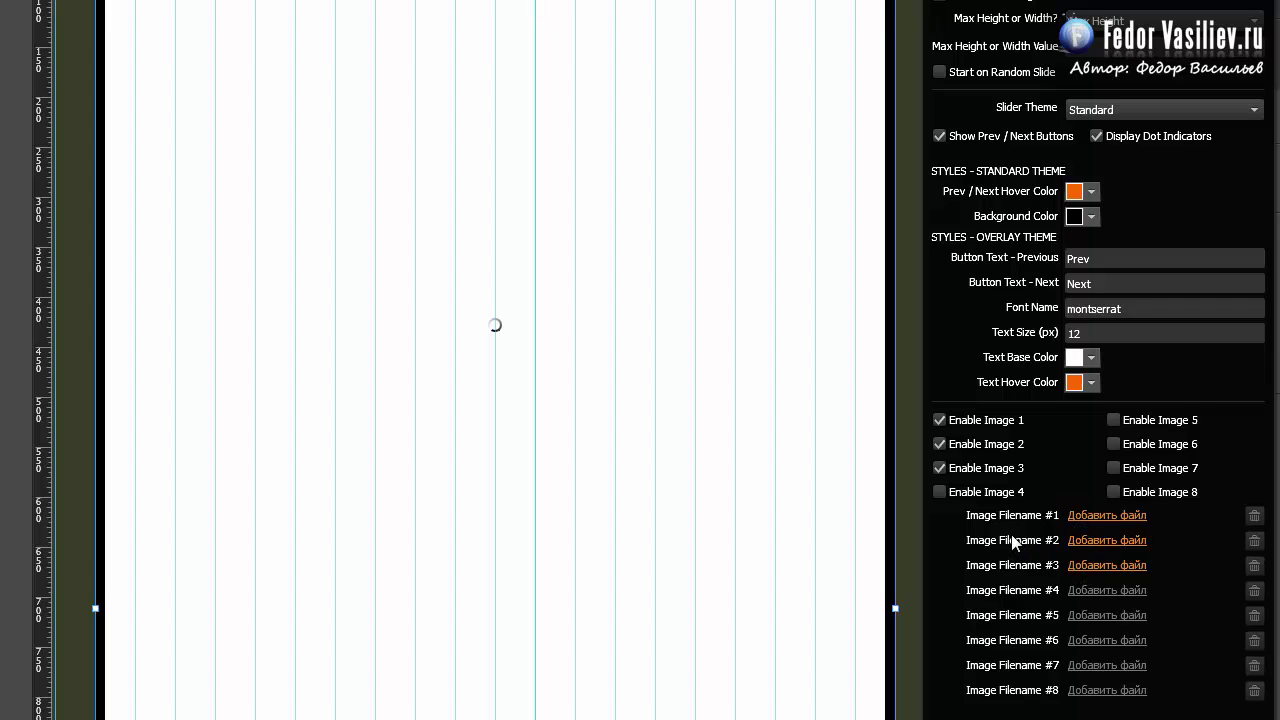
click(1081, 516)
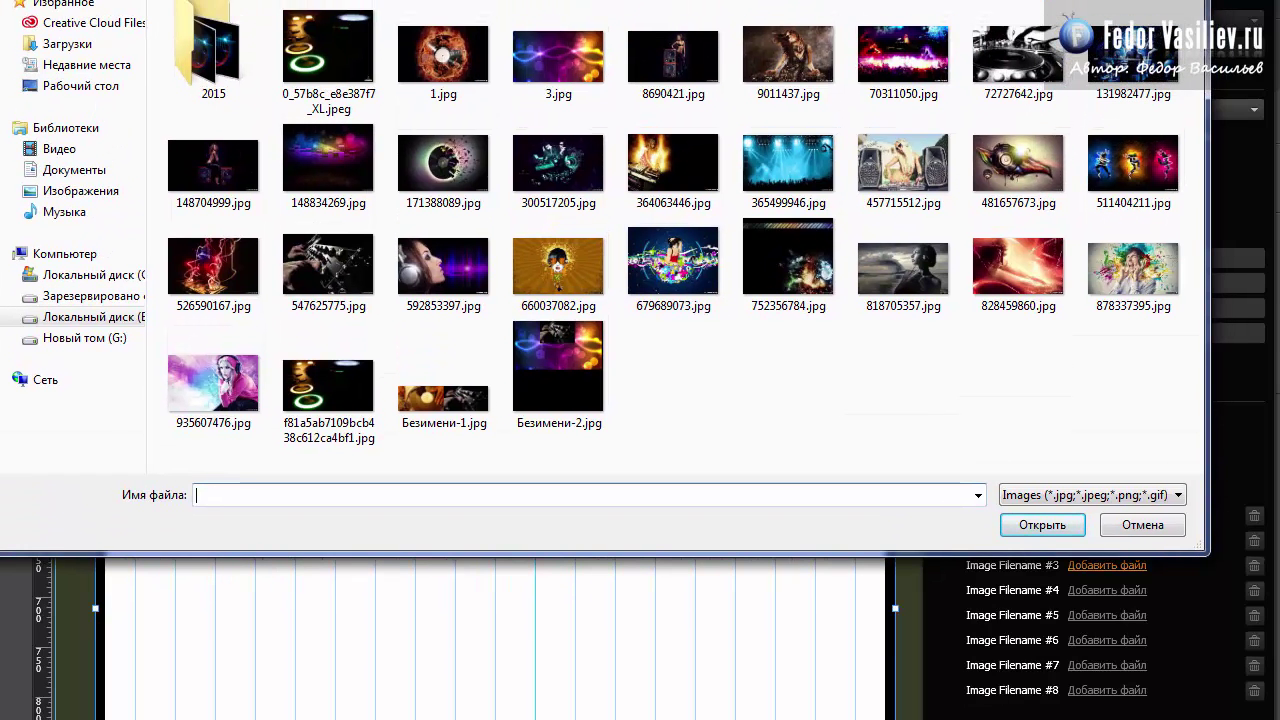
click(790, 50)
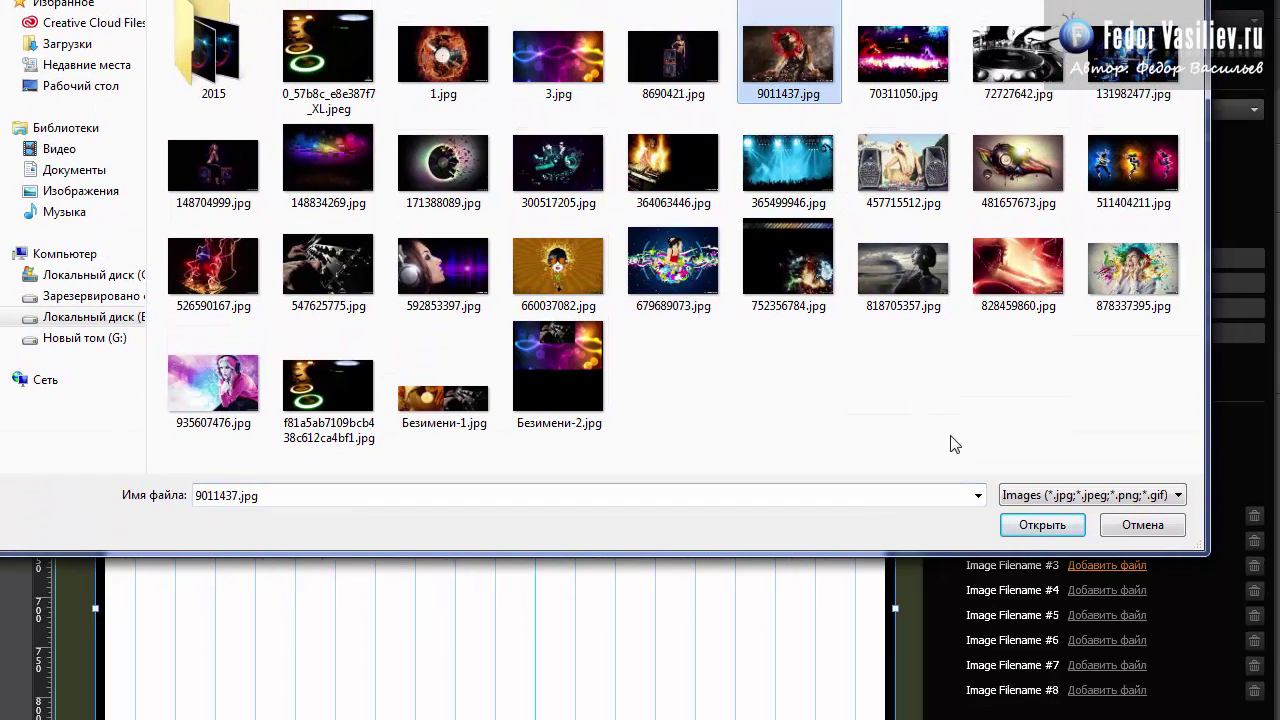
click(1042, 525)
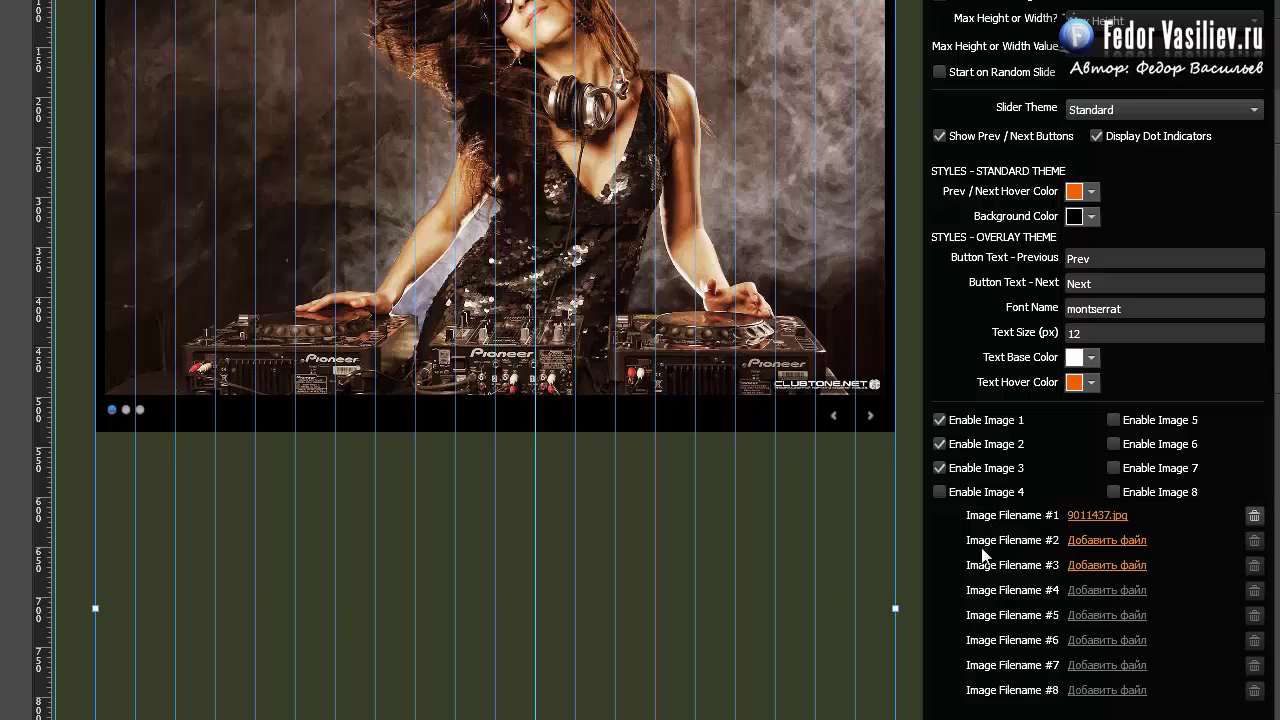
Load 70311050.jpg as slider image 2 and 511404211.jpg as image 3
click(1097, 548)
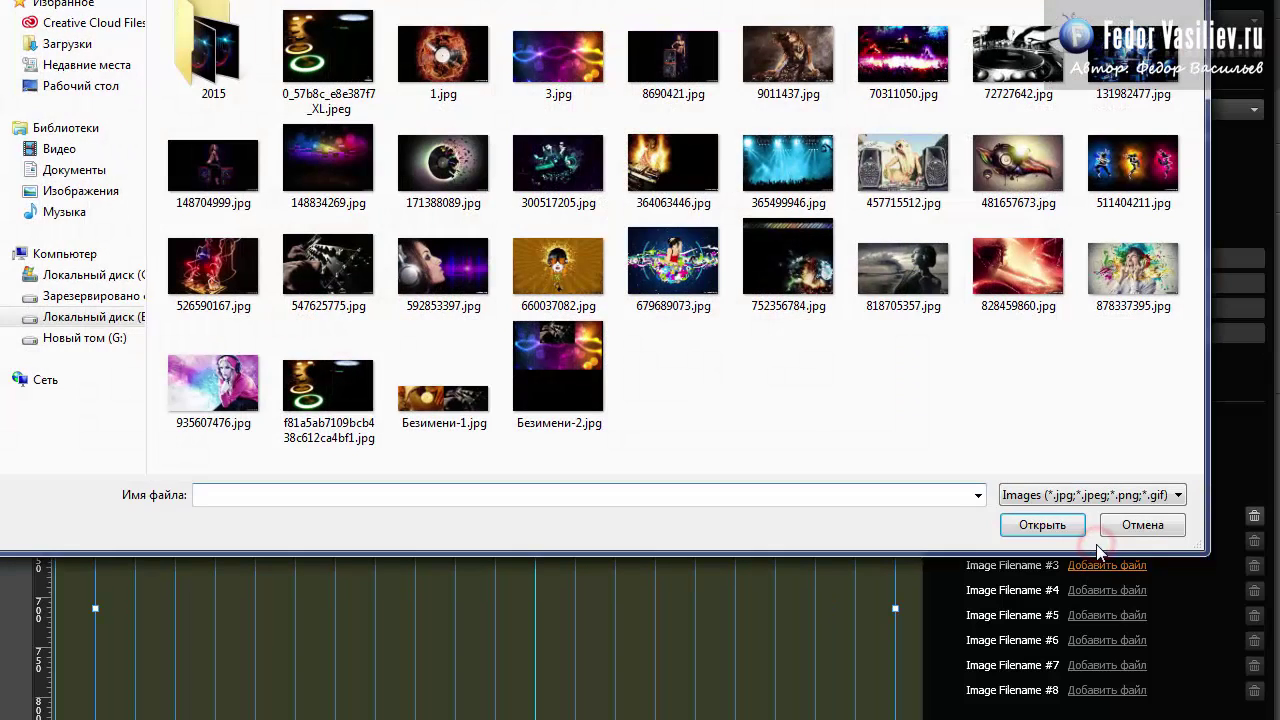
click(903, 55)
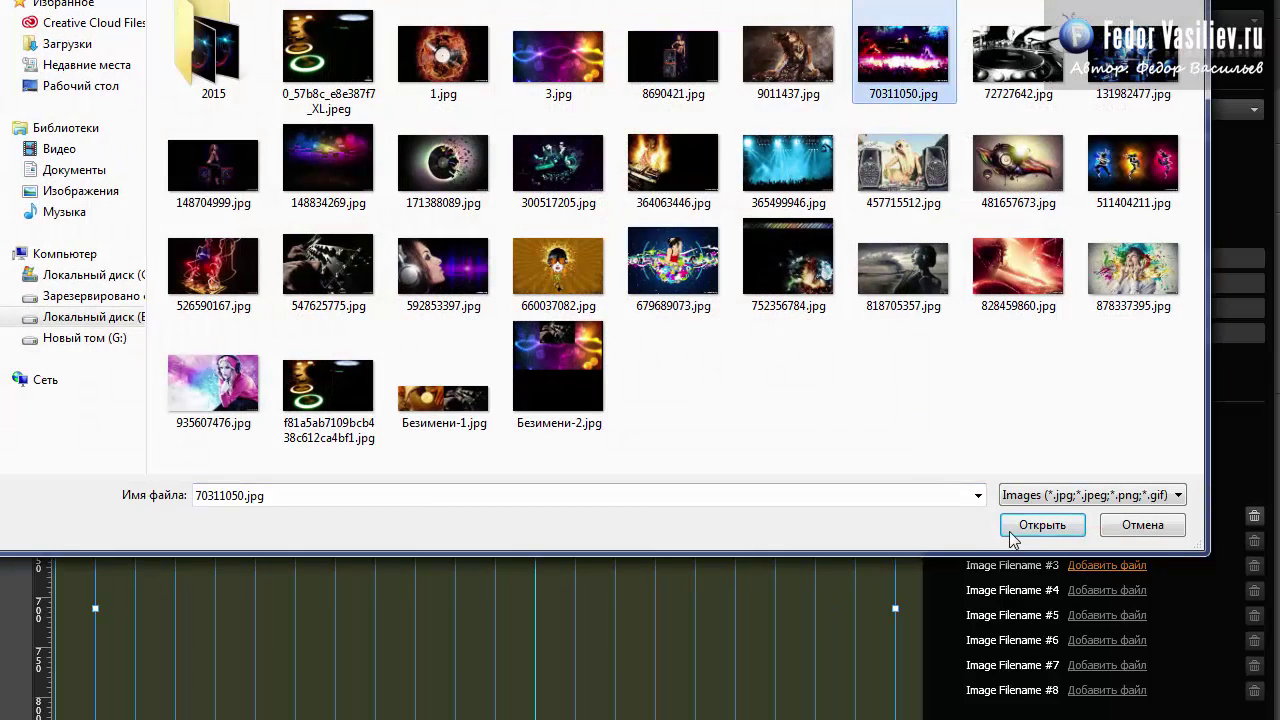
click(1020, 524)
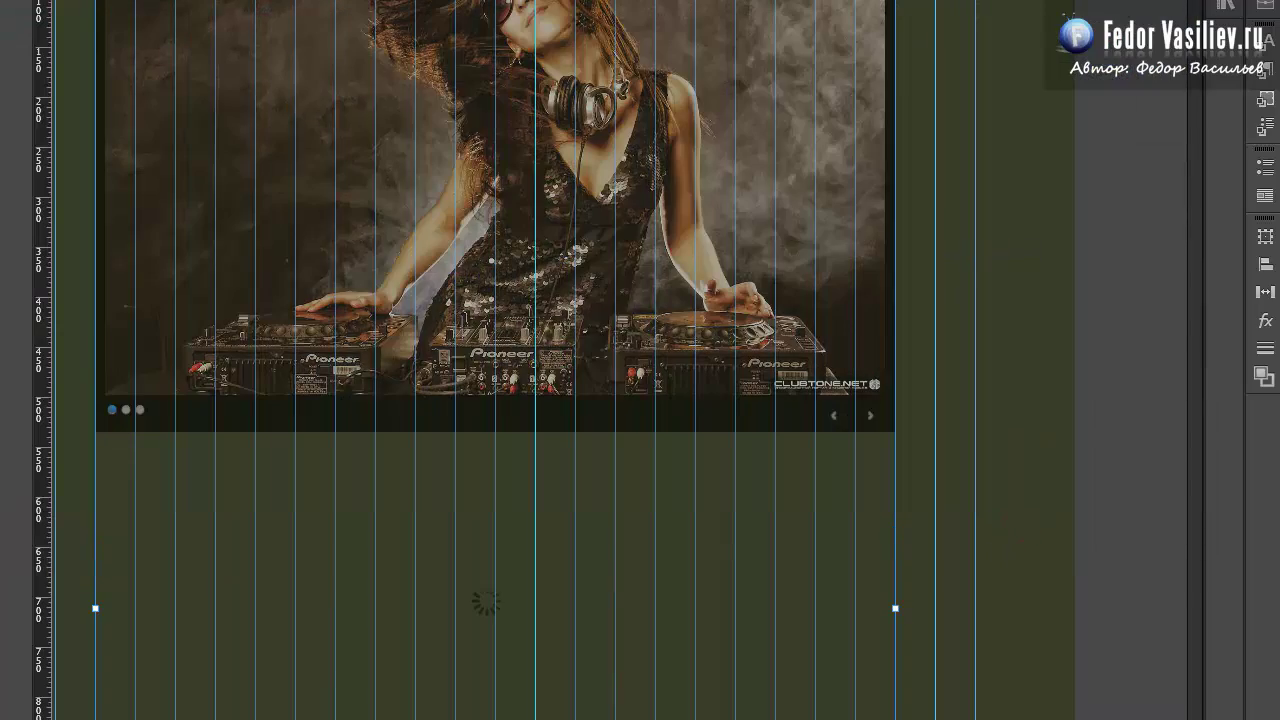
click(1097, 565)
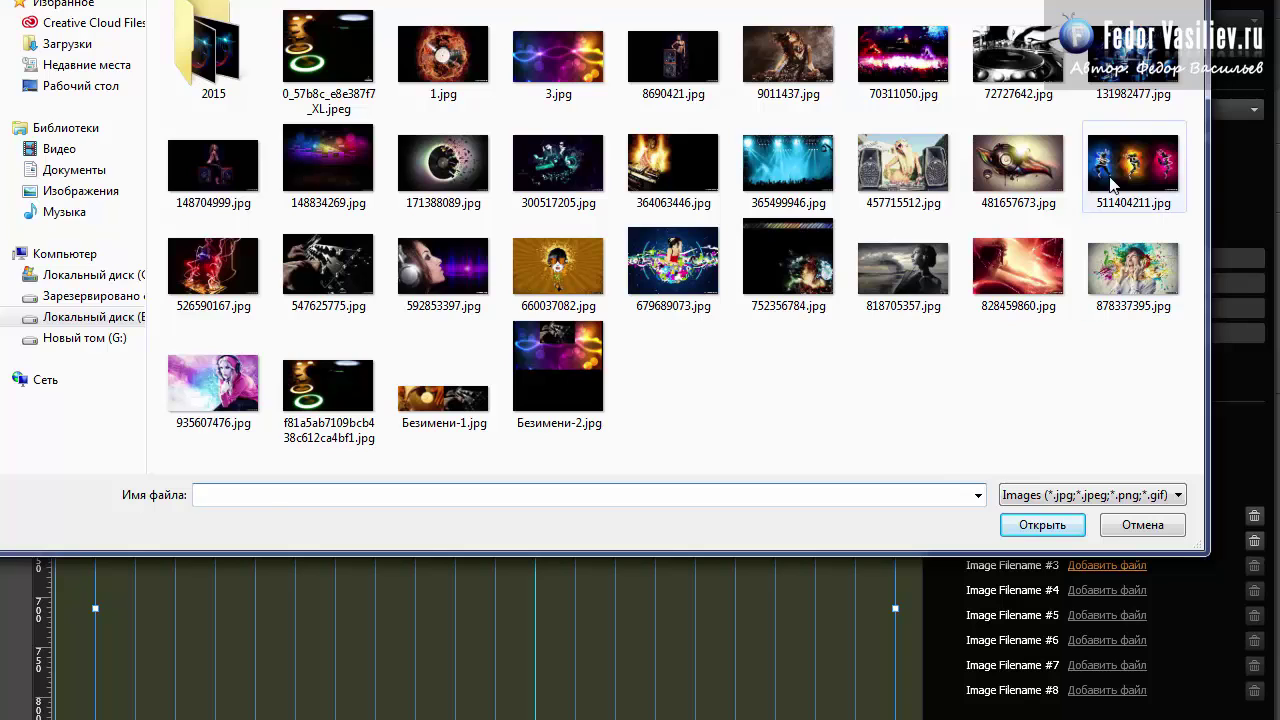
click(1113, 183)
click(1030, 522)
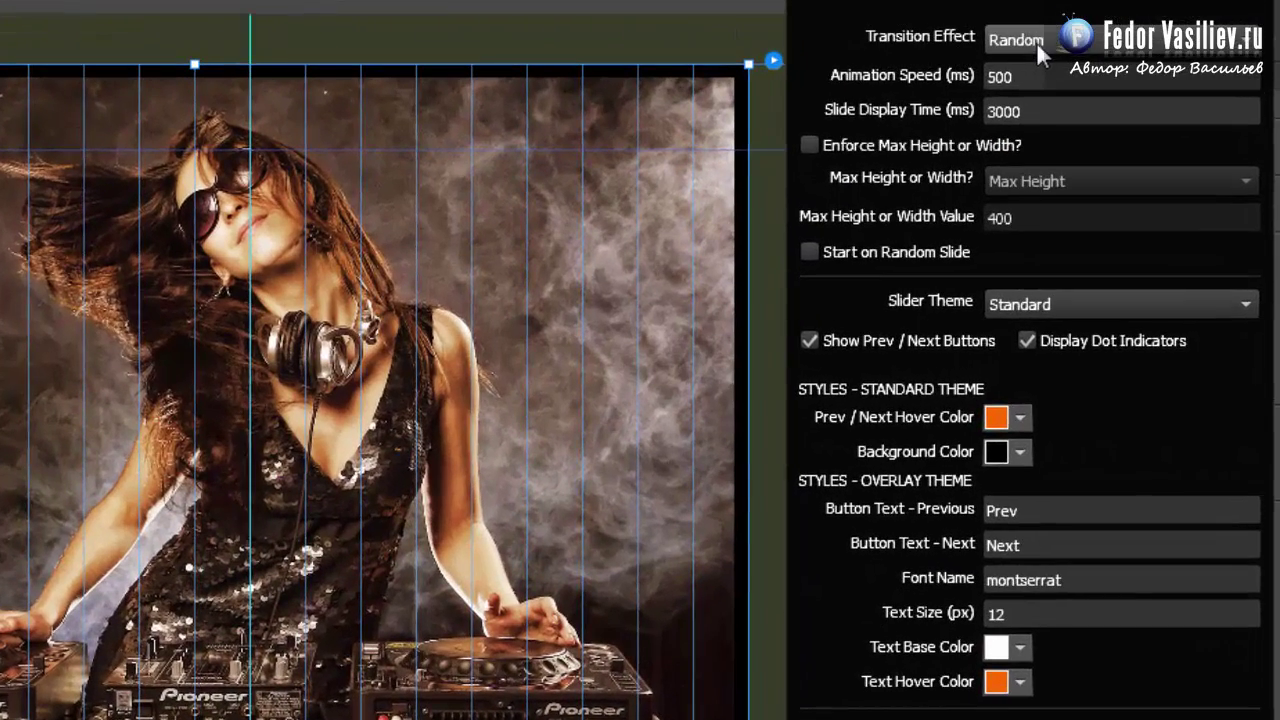
Examine the slider's transition effect options, animation speed, slide display time and maximum height or width settings, keeping the Random effect
click(1038, 41)
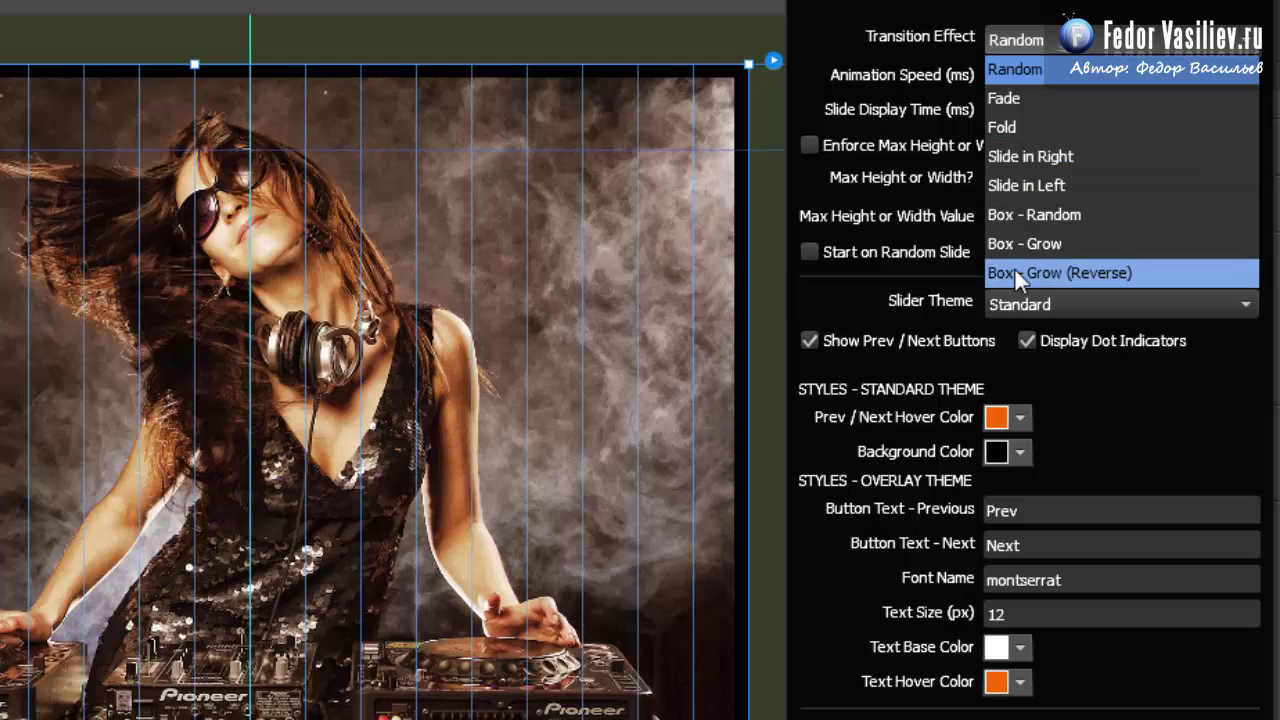
click(1013, 69)
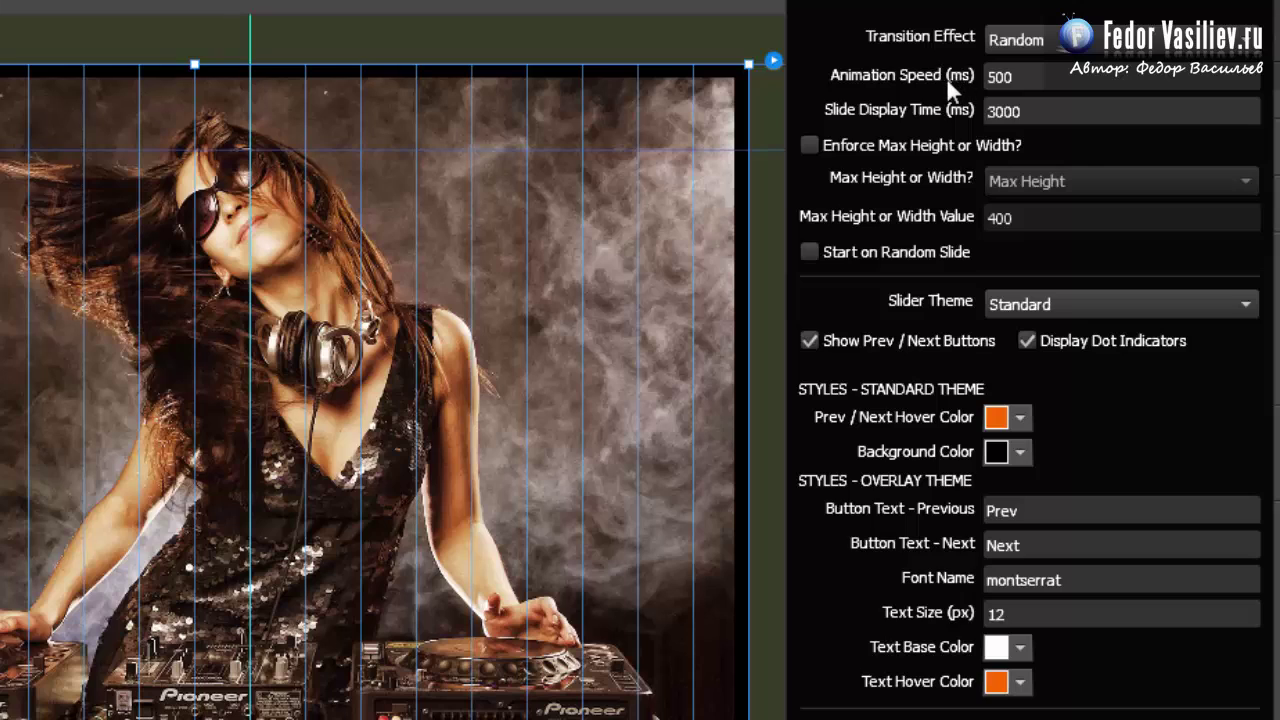
click(1032, 77)
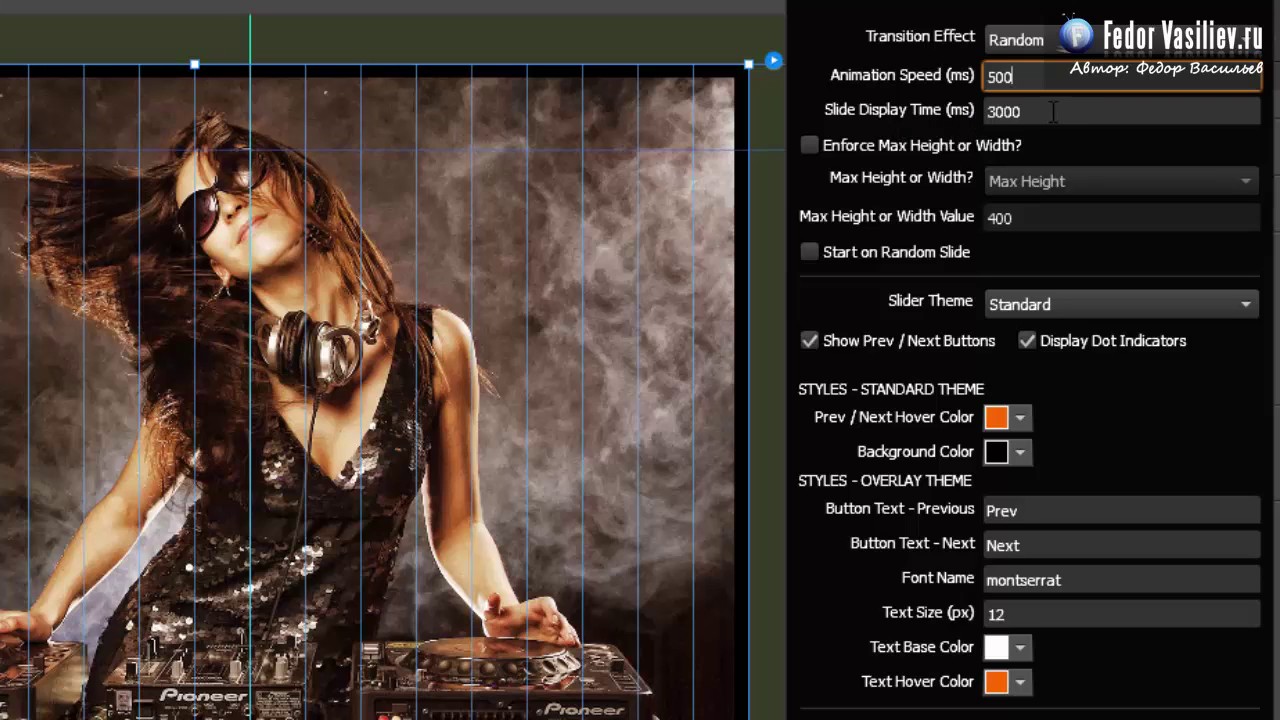
click(1053, 111)
drag(1053, 111, 952, 112)
click(1033, 104)
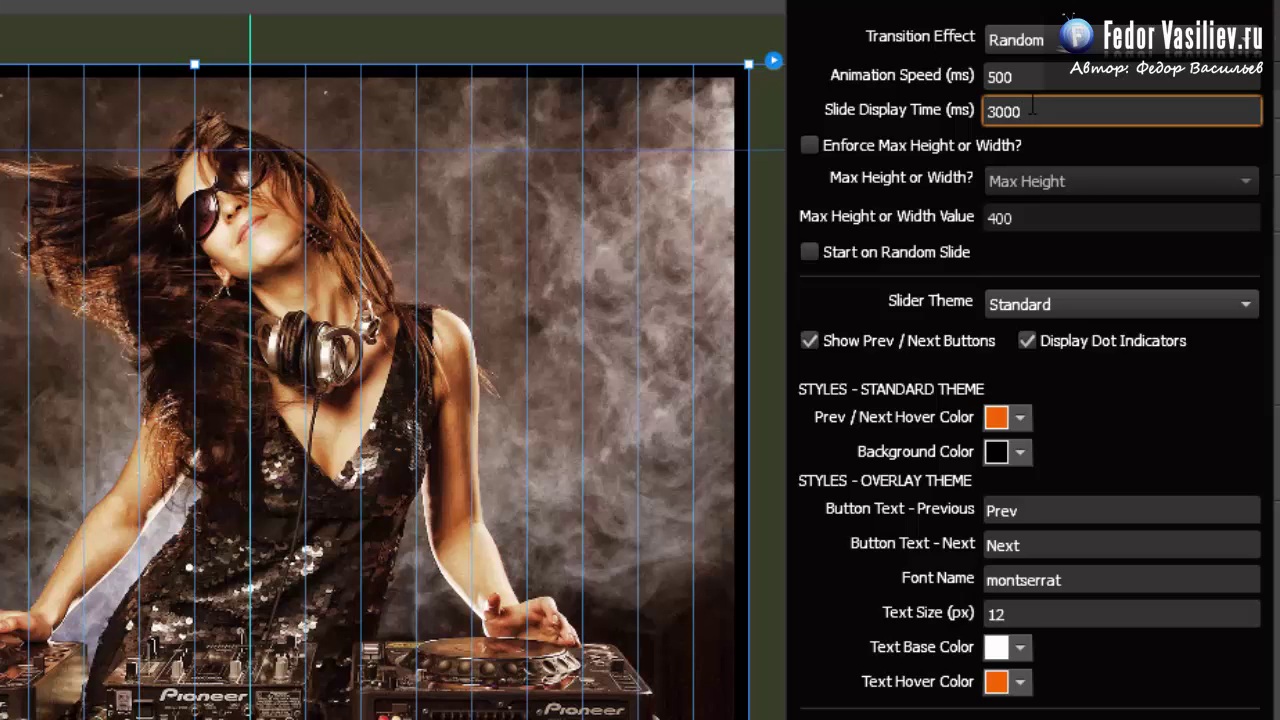
click(1024, 76)
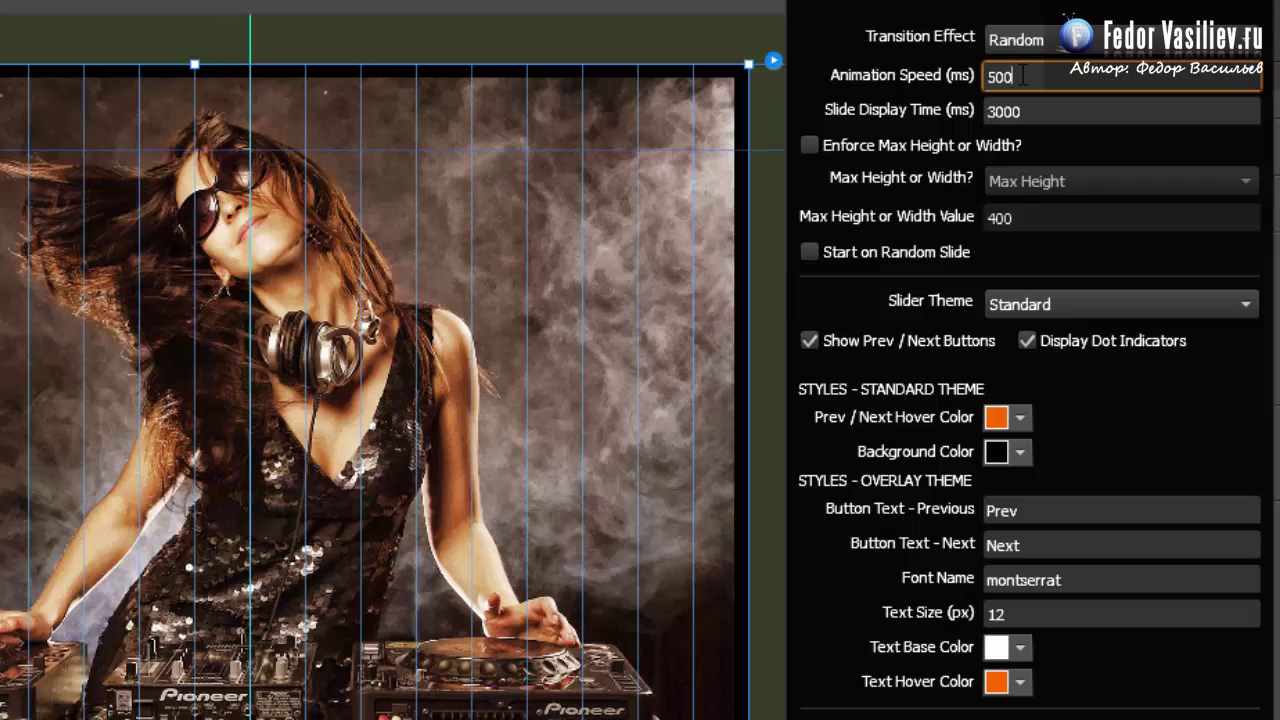
click(1019, 111)
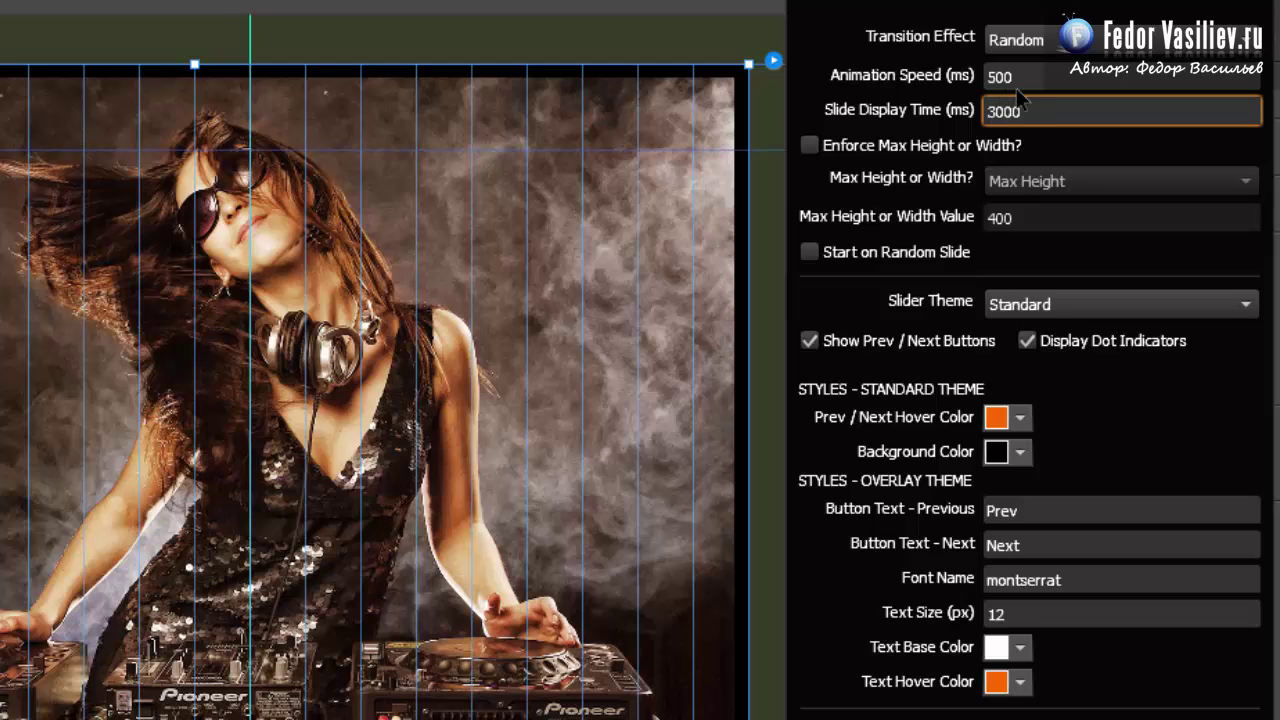
click(1012, 74)
click(1026, 111)
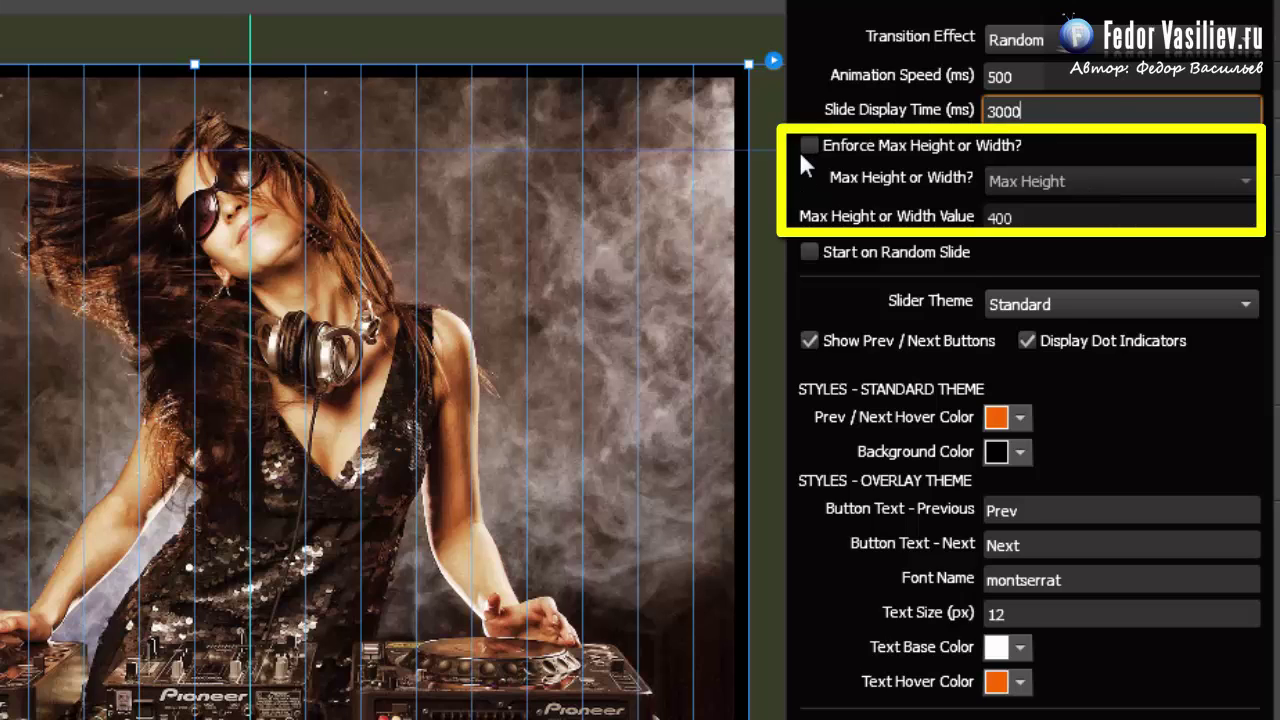
click(1012, 179)
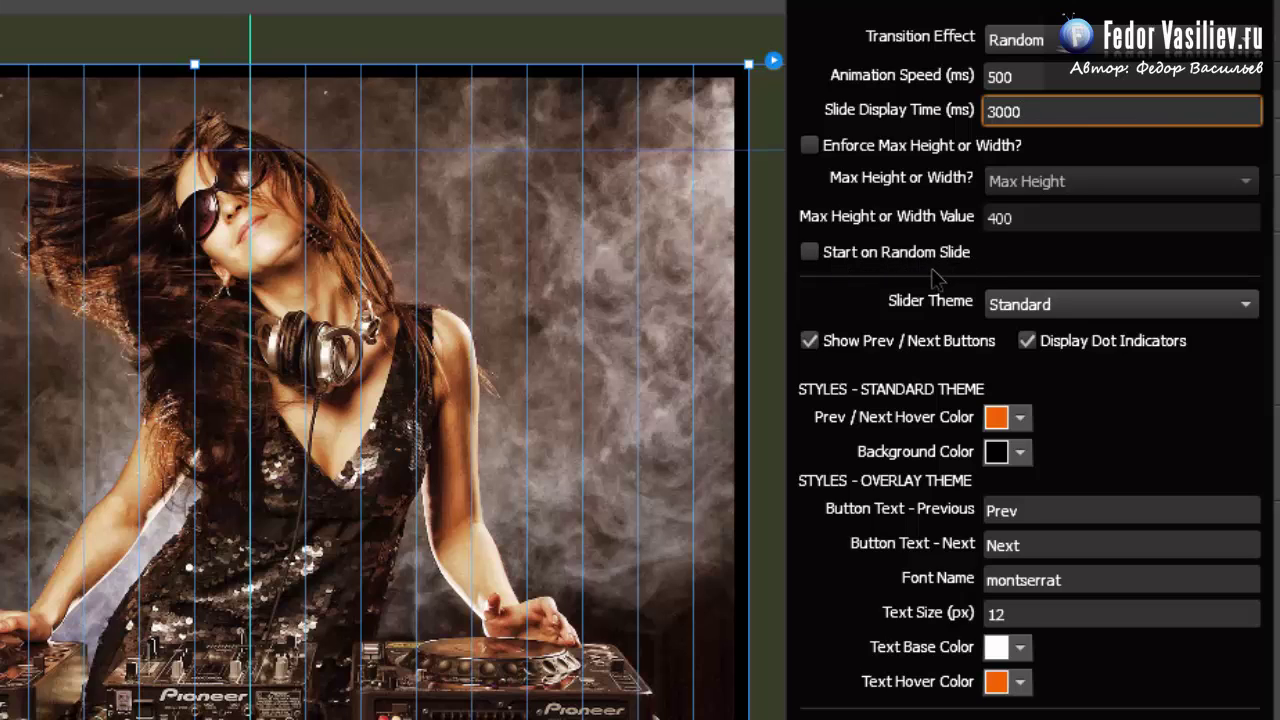
Make the slider start on a random slide and check the available slider themes, keeping Standard
click(809, 252)
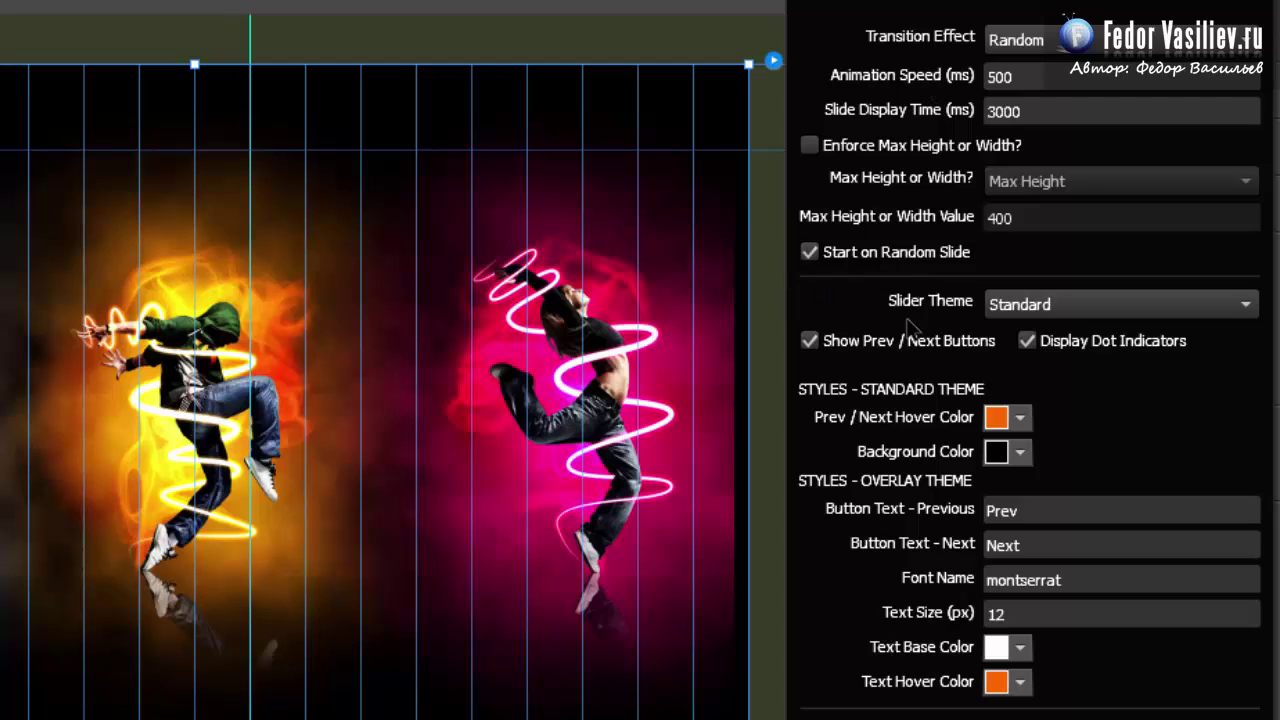
click(1044, 304)
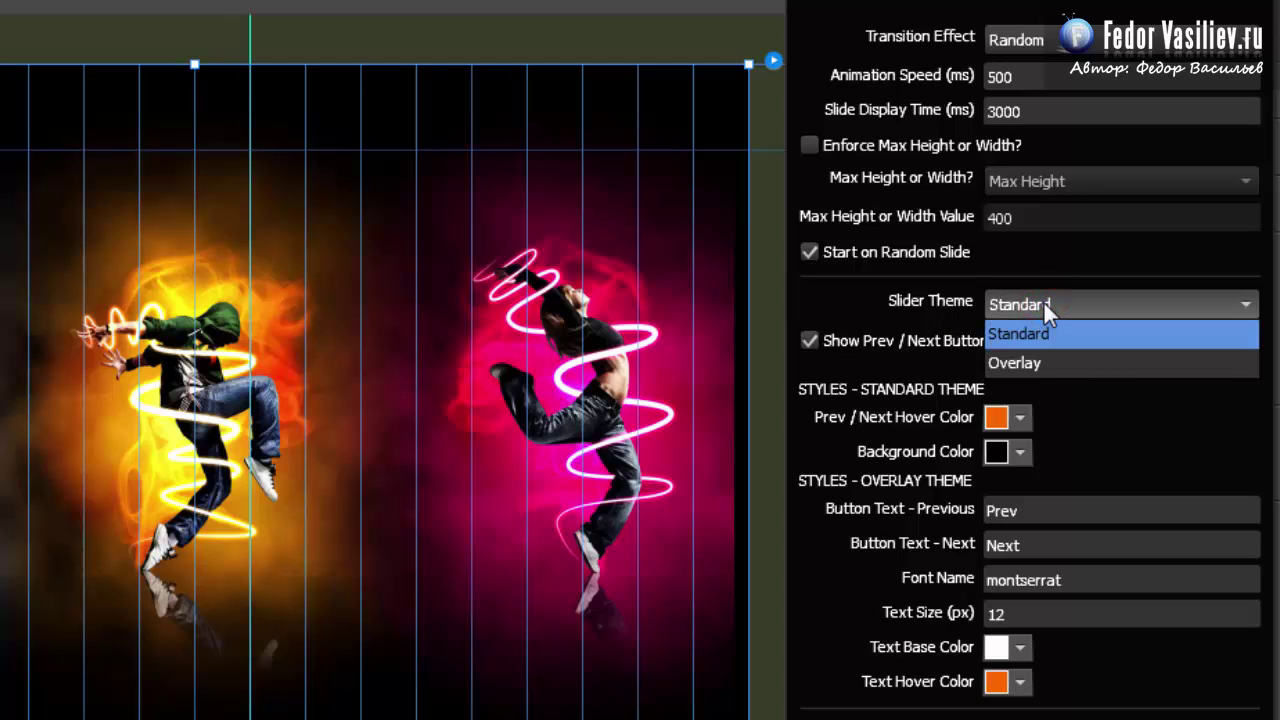
click(1045, 305)
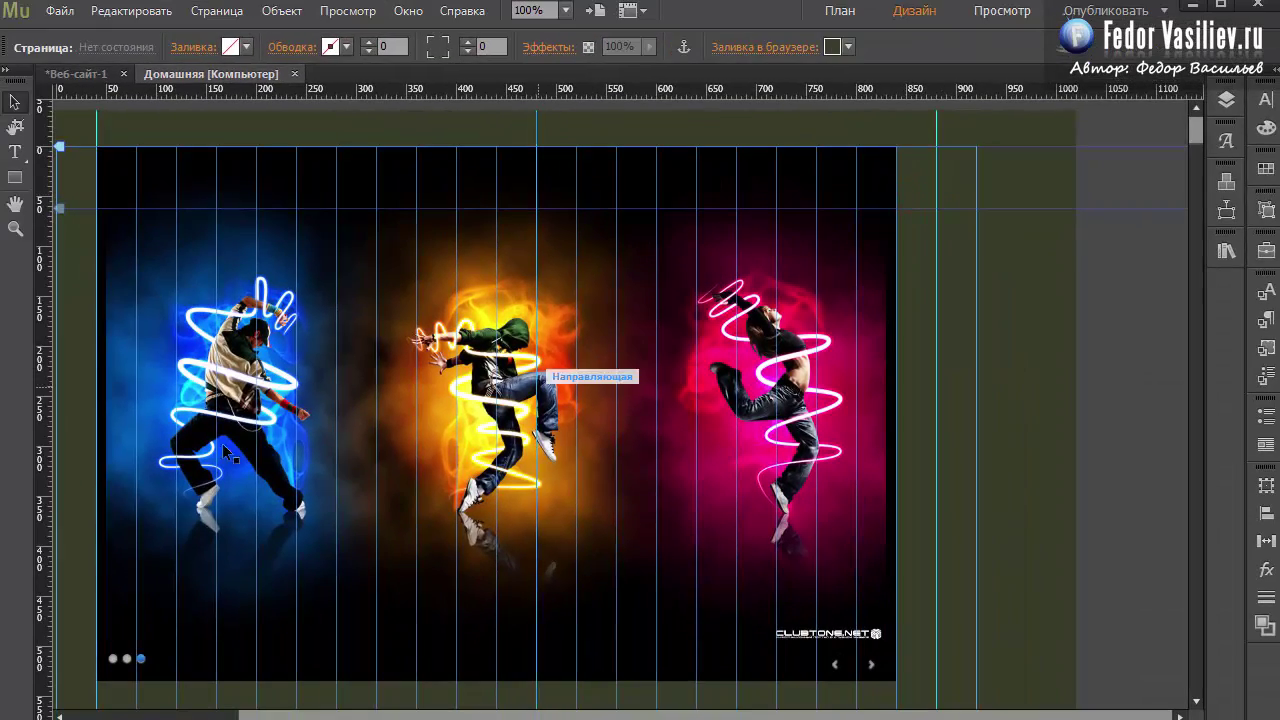
Preview the page in the browser and test the slider's previous and next arrows and its dot indicators
click(60, 10)
click(140, 351)
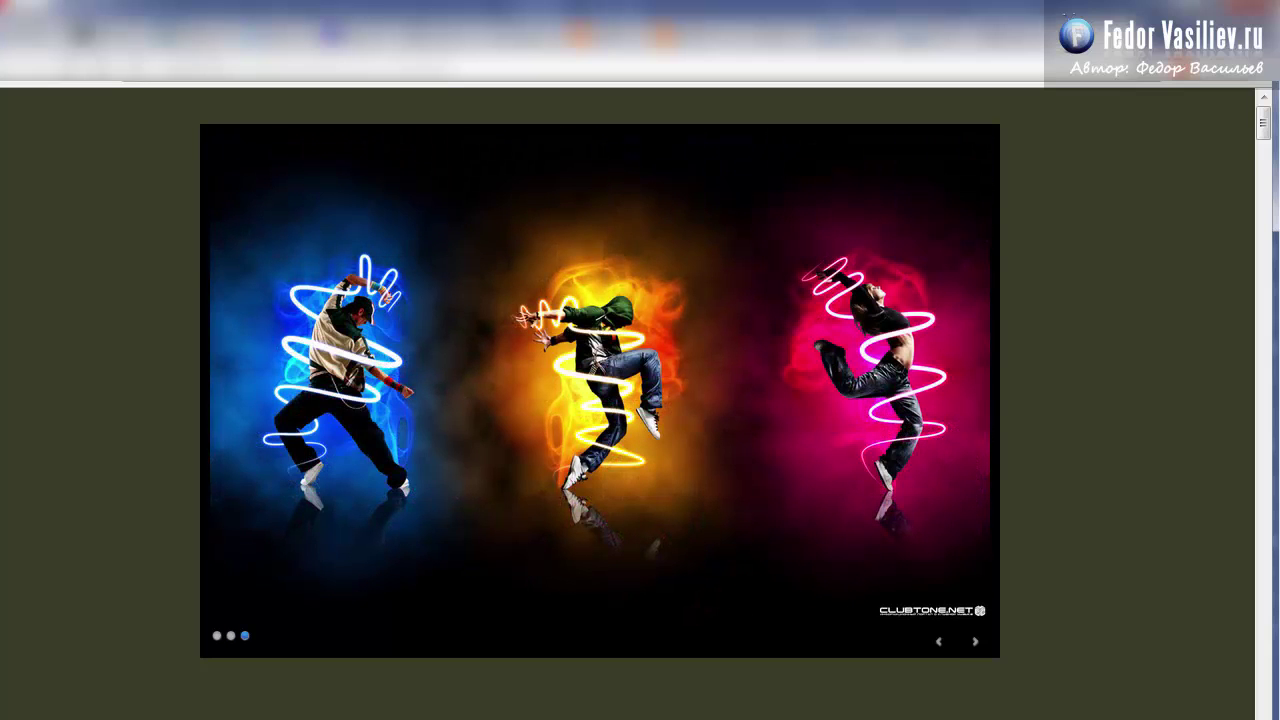
click(971, 643)
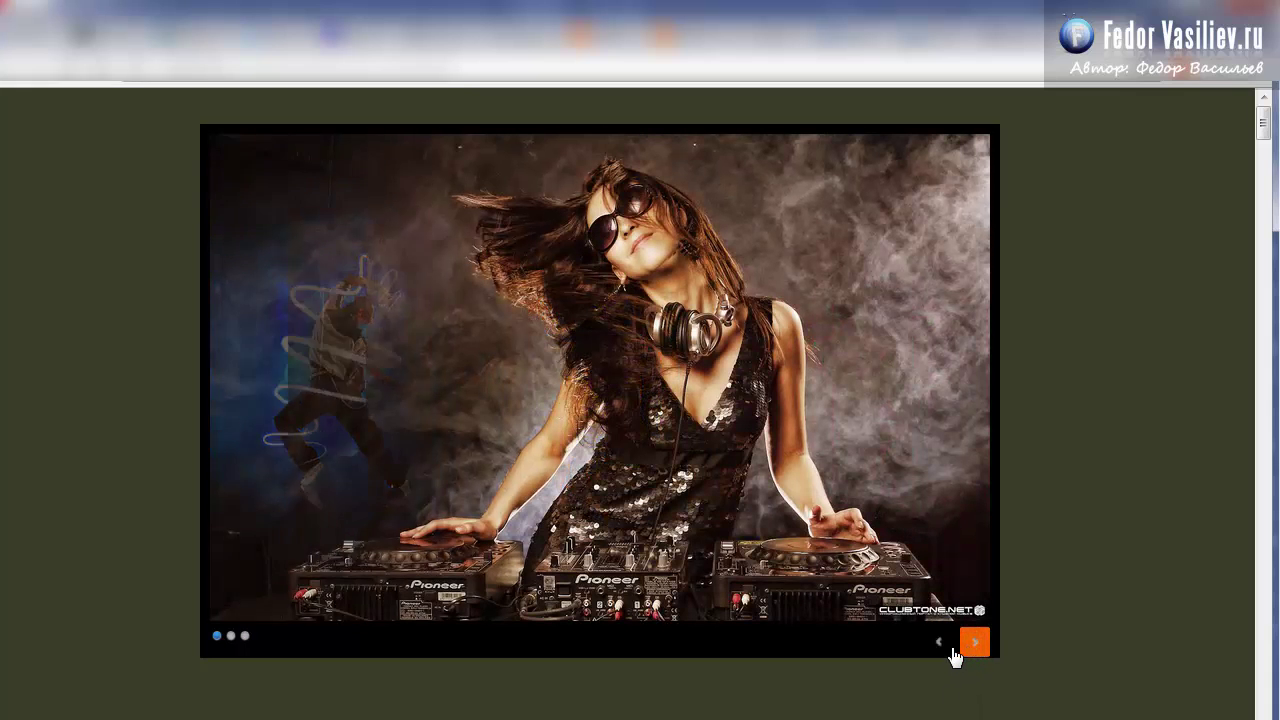
click(938, 643)
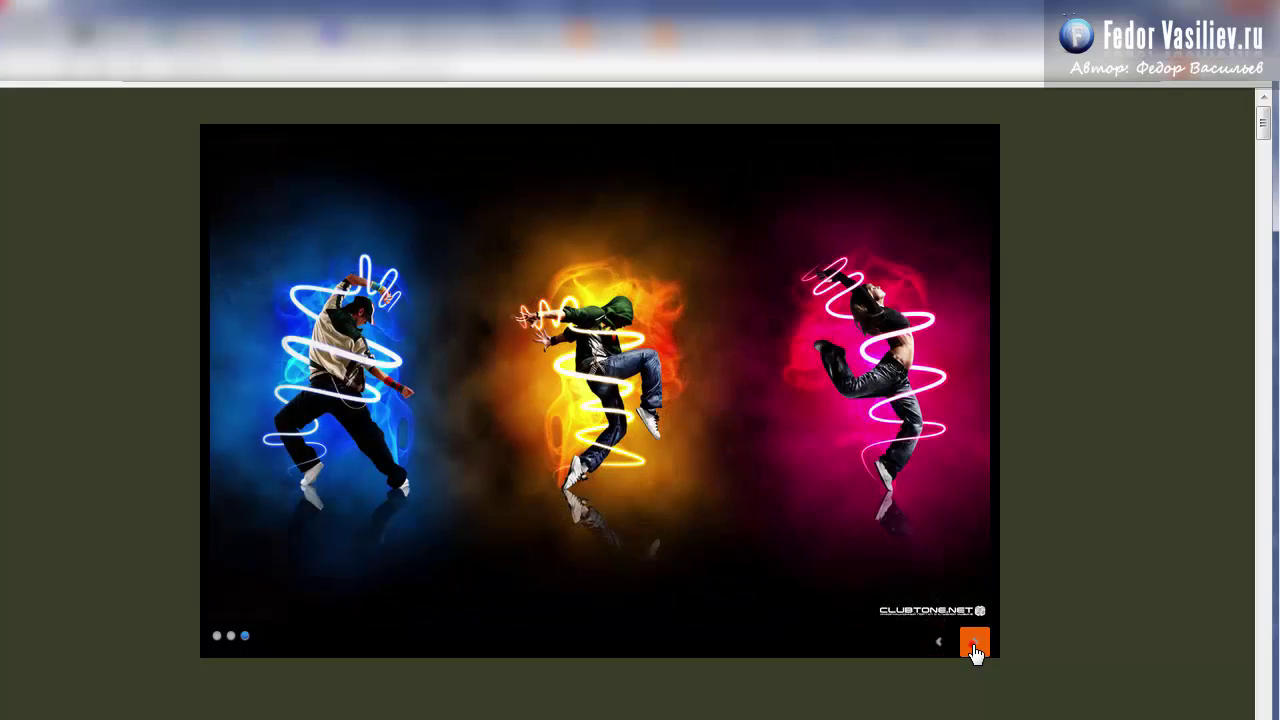
click(972, 643)
click(968, 642)
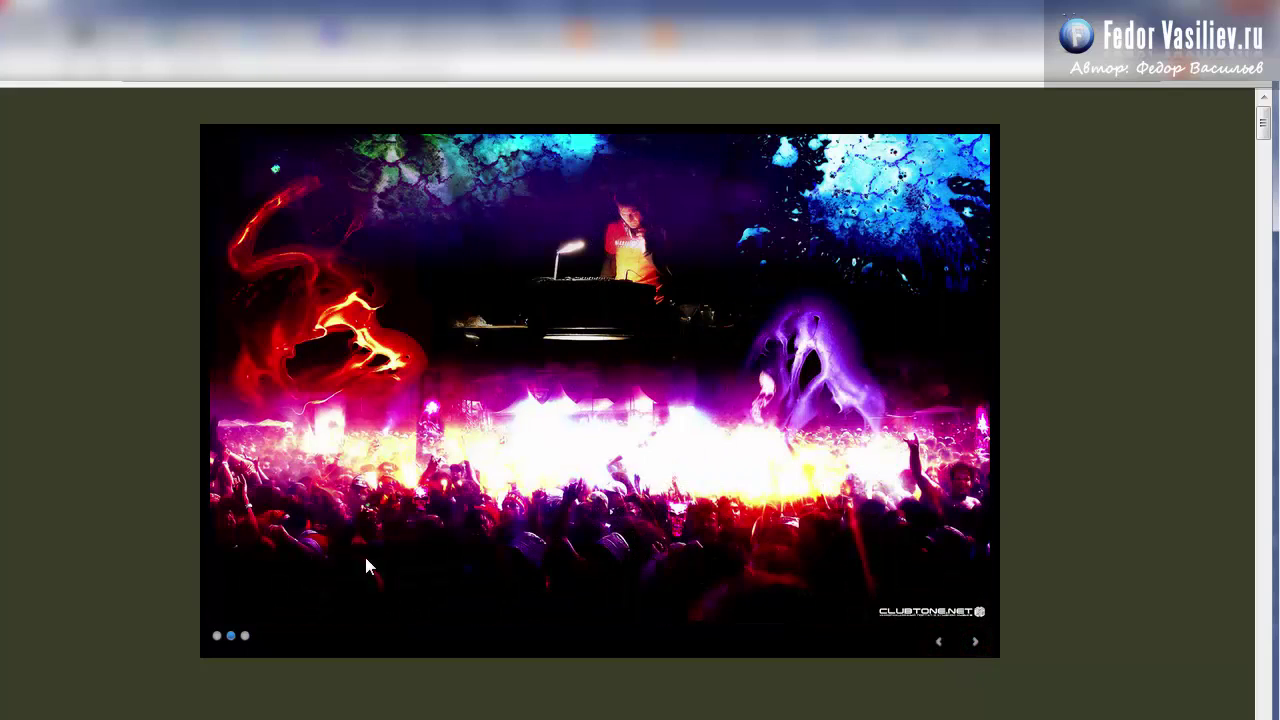
click(216, 640)
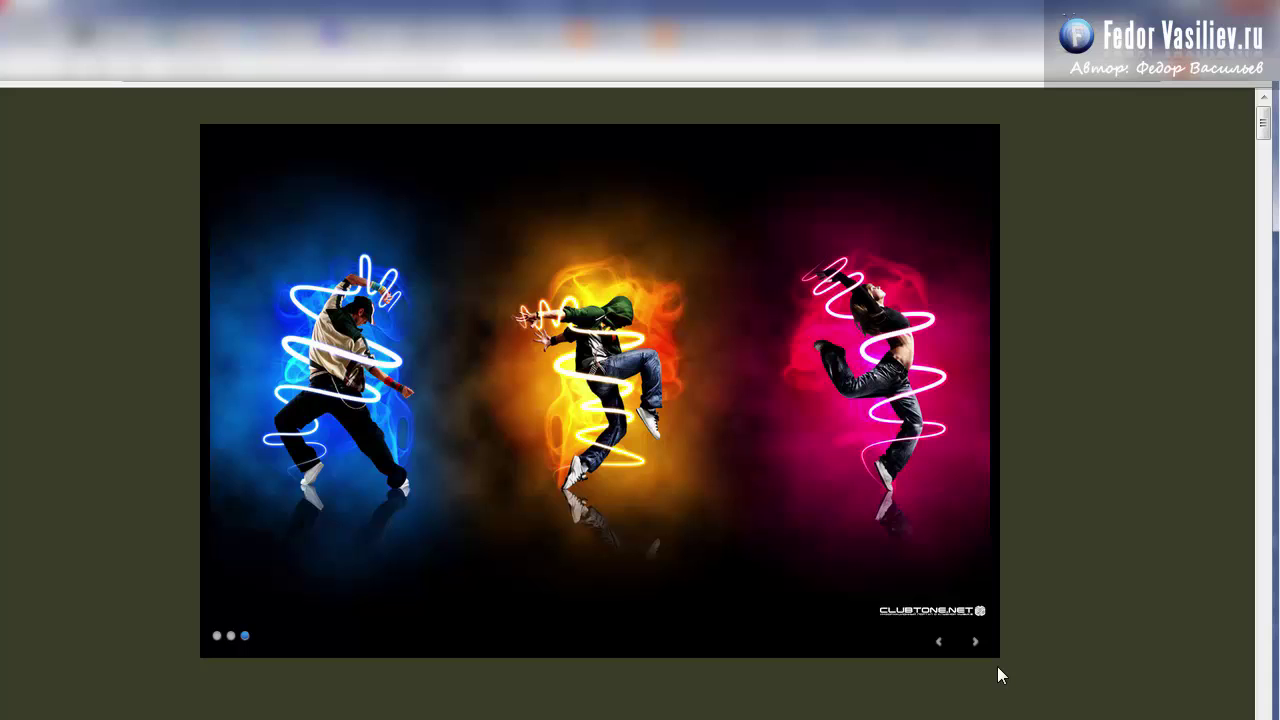
click(975, 641)
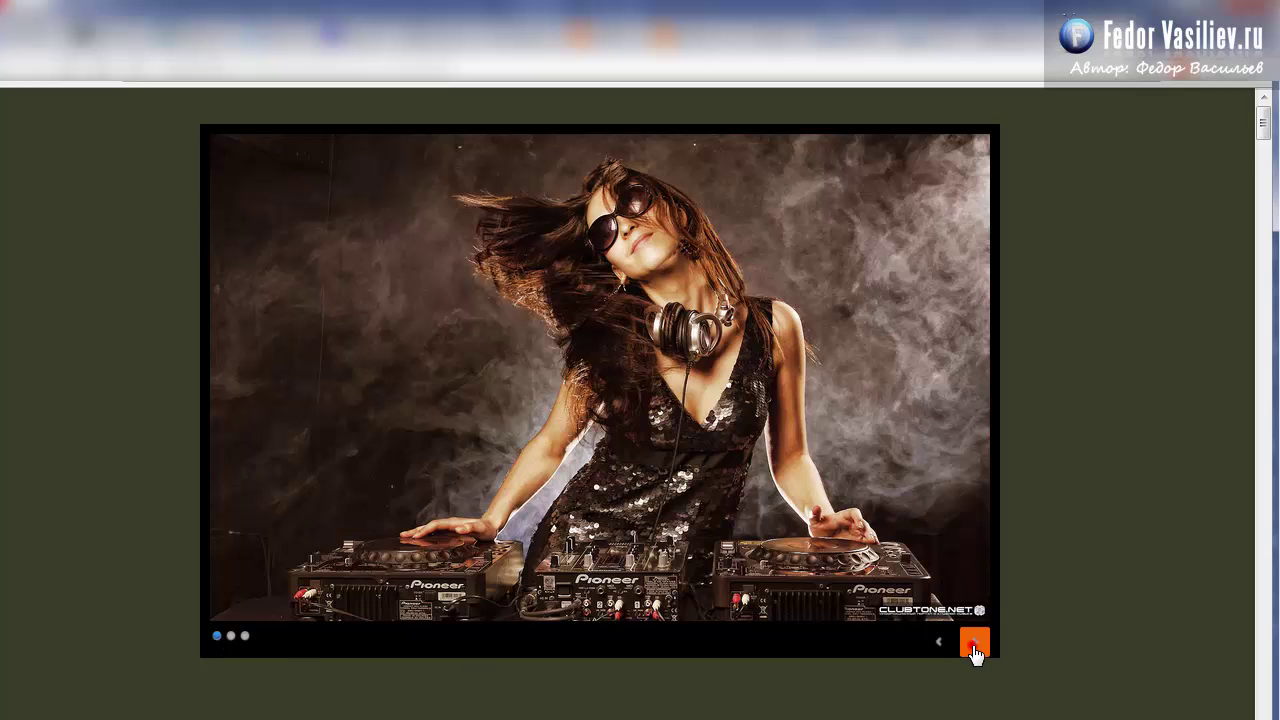
click(974, 648)
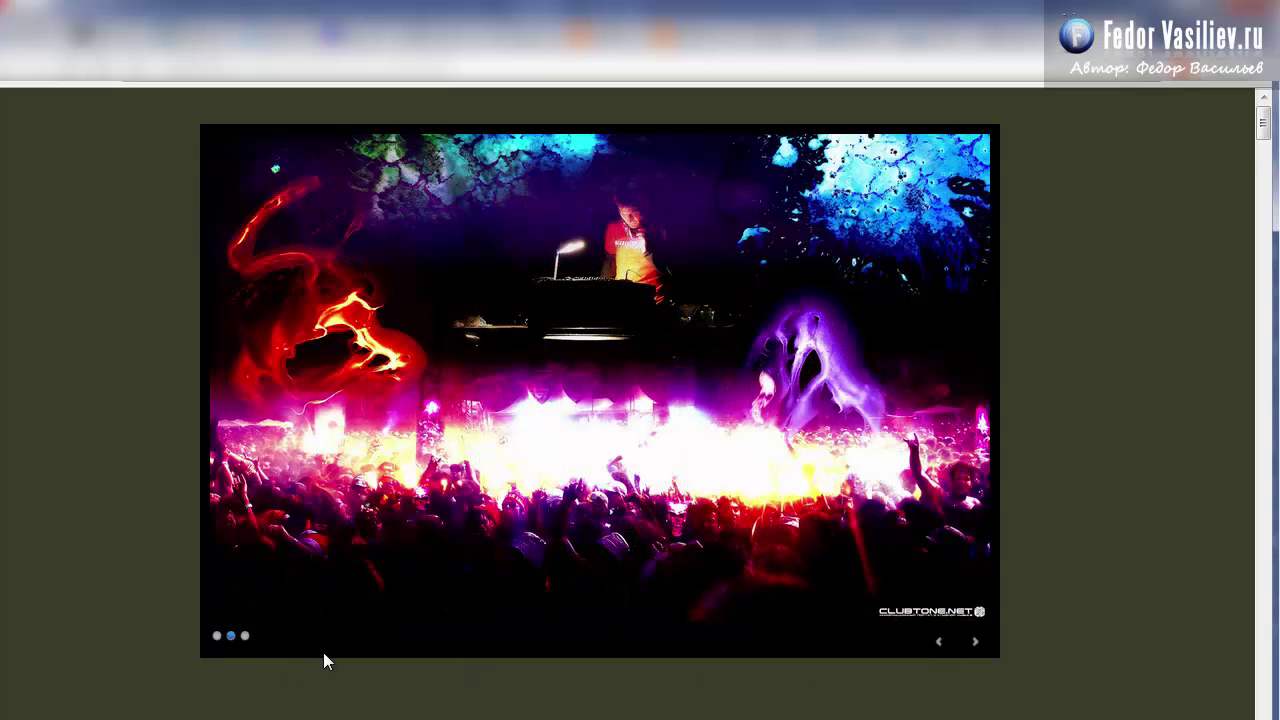
click(975, 643)
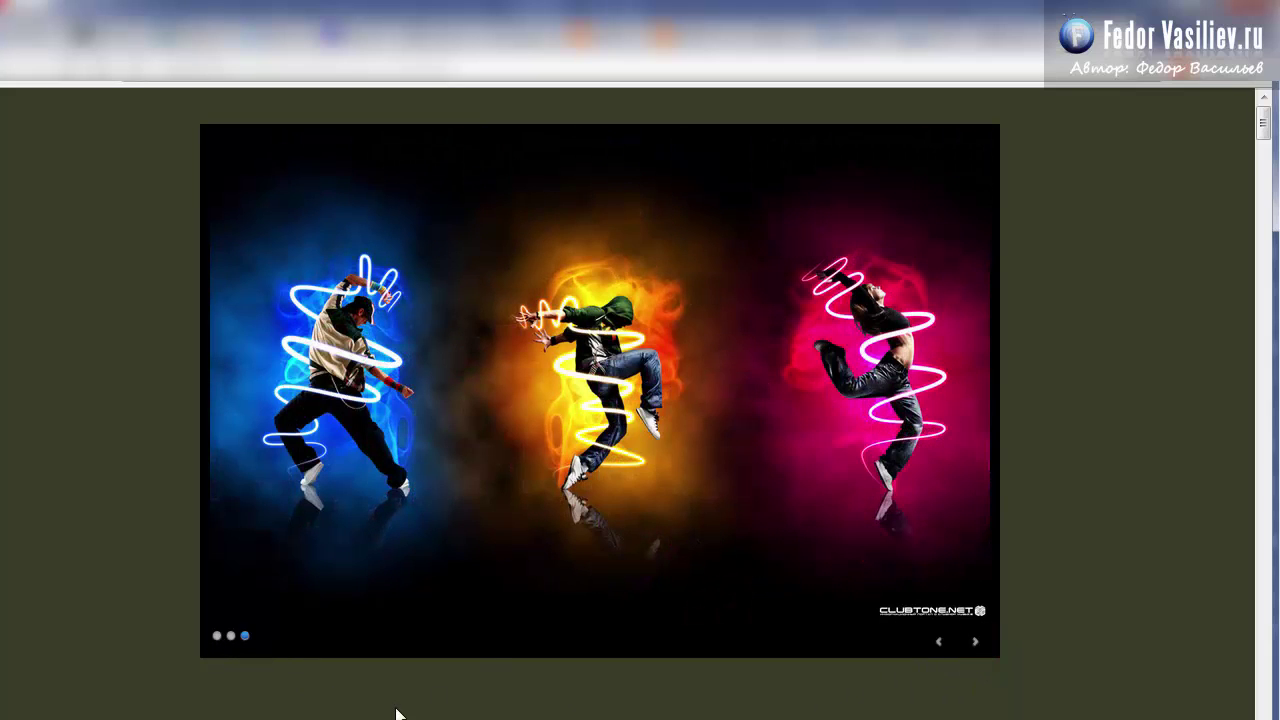
click(218, 636)
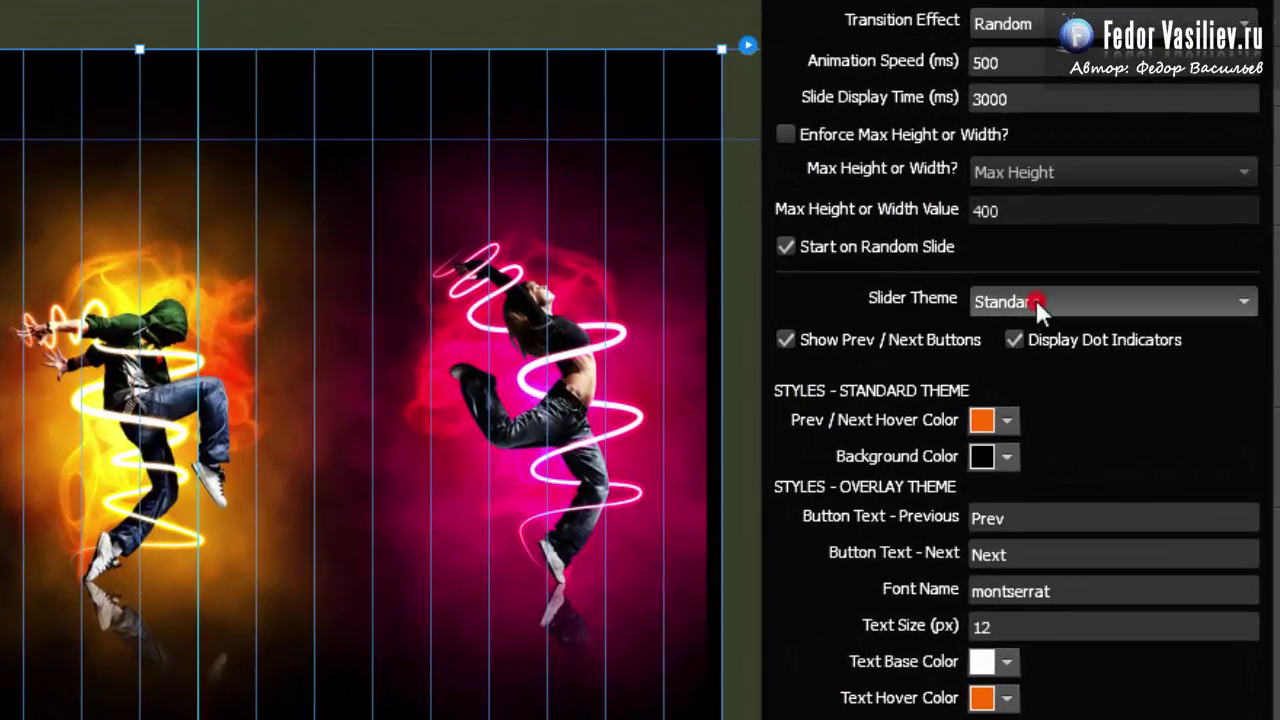
Set the slider theme to Overlay and preview the site in the browser, trying the overlay's dot navigation
click(1094, 314)
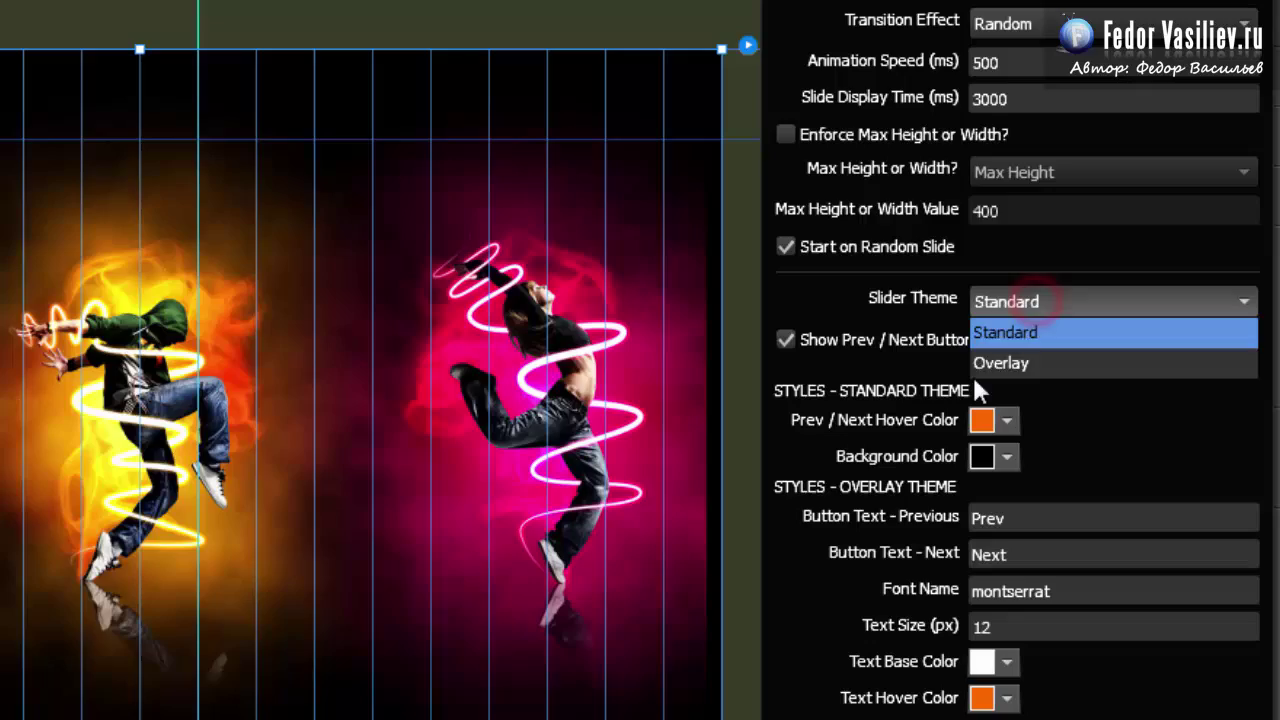
click(1040, 364)
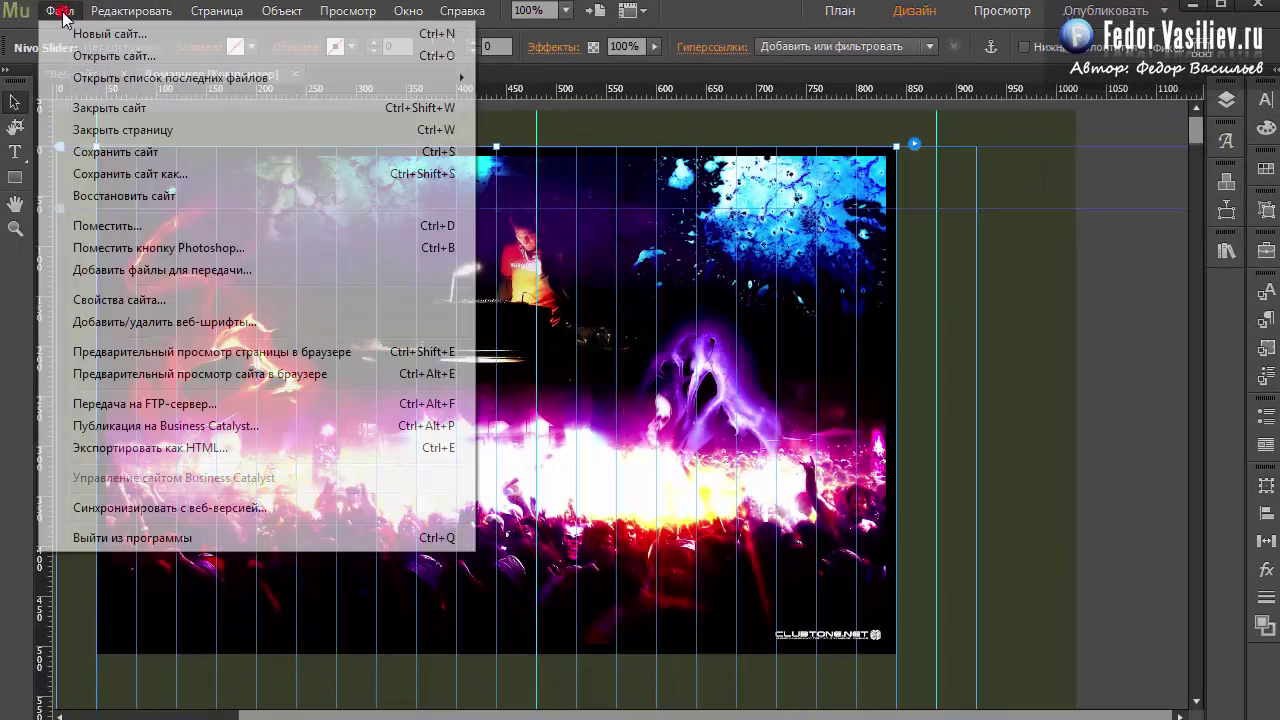
click(181, 376)
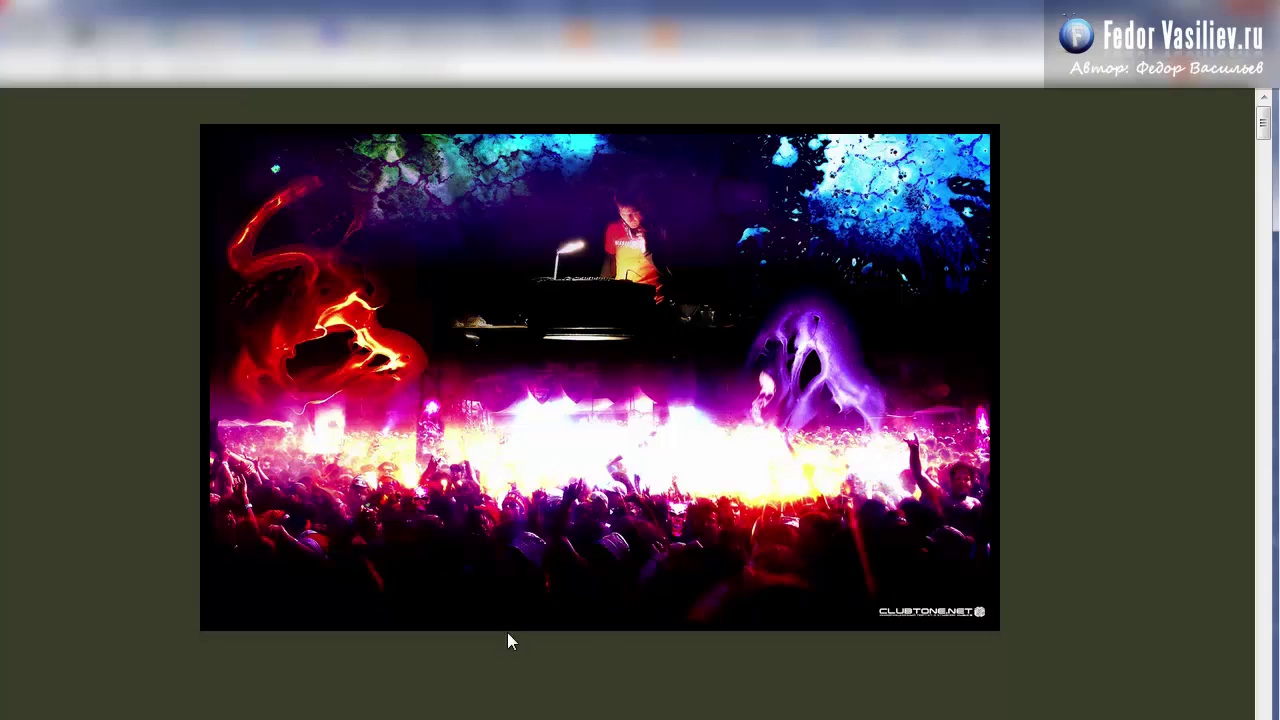
mouse_move(503, 610)
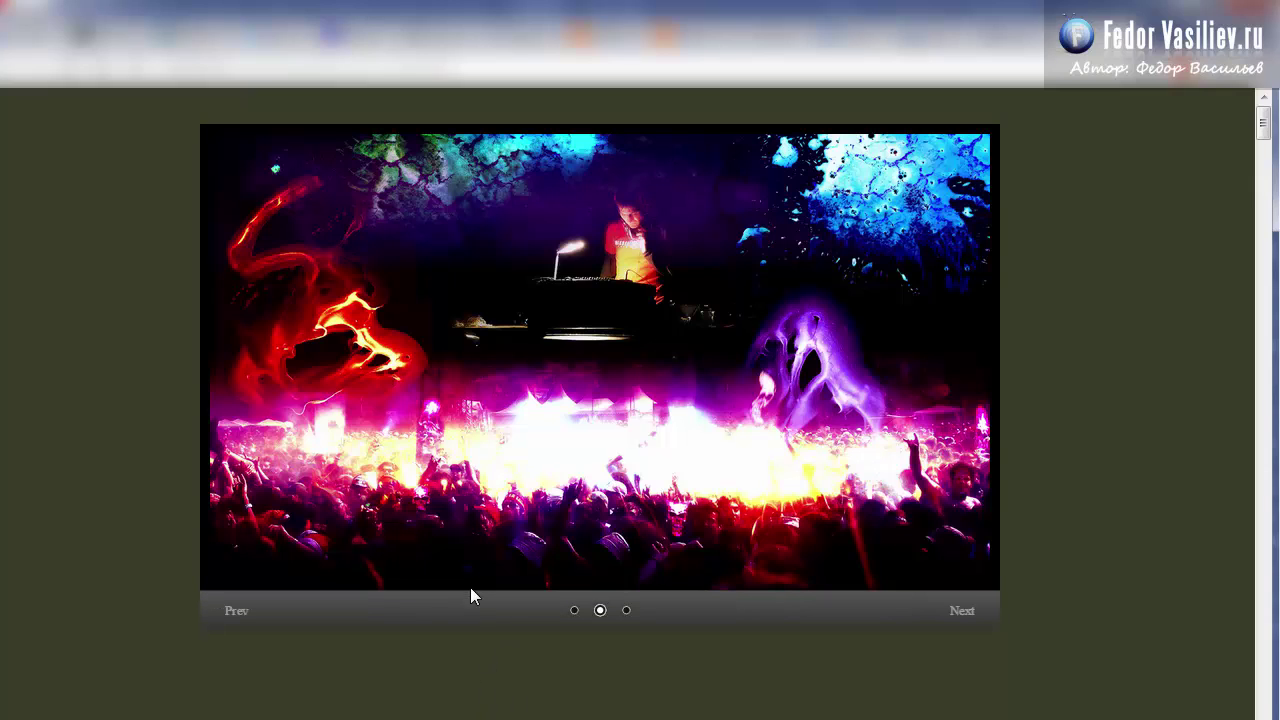
click(573, 613)
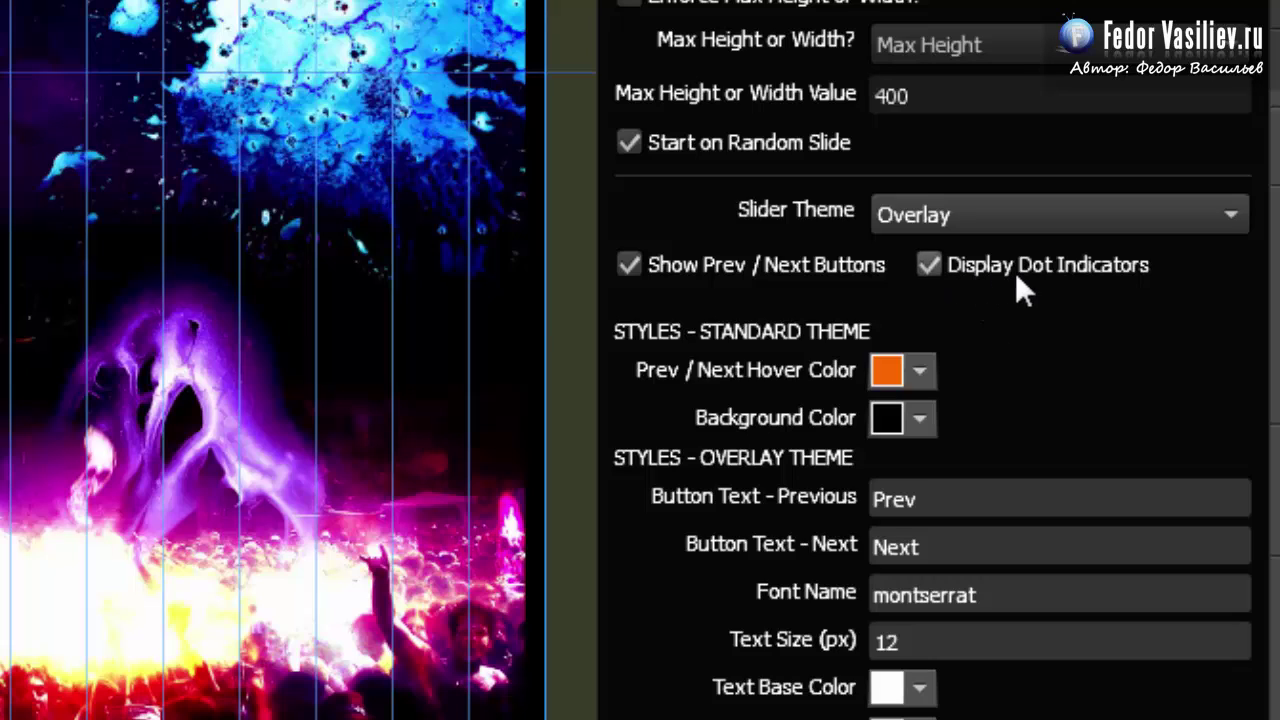
Turn off the slider's dot indicators and its Prev / Next buttons
click(929, 264)
click(632, 266)
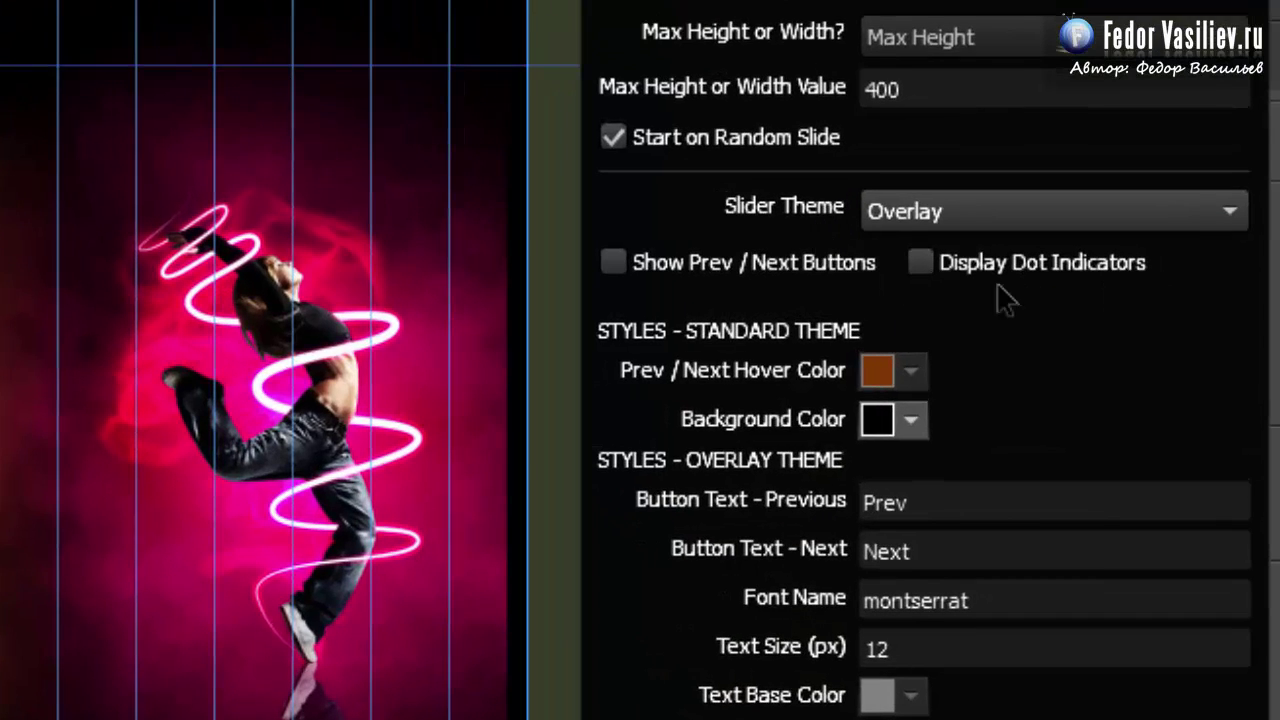
Turn the slider's Prev / Next buttons back on and set the Overlay theme's button texts to "назад" and "вперед"
click(612, 262)
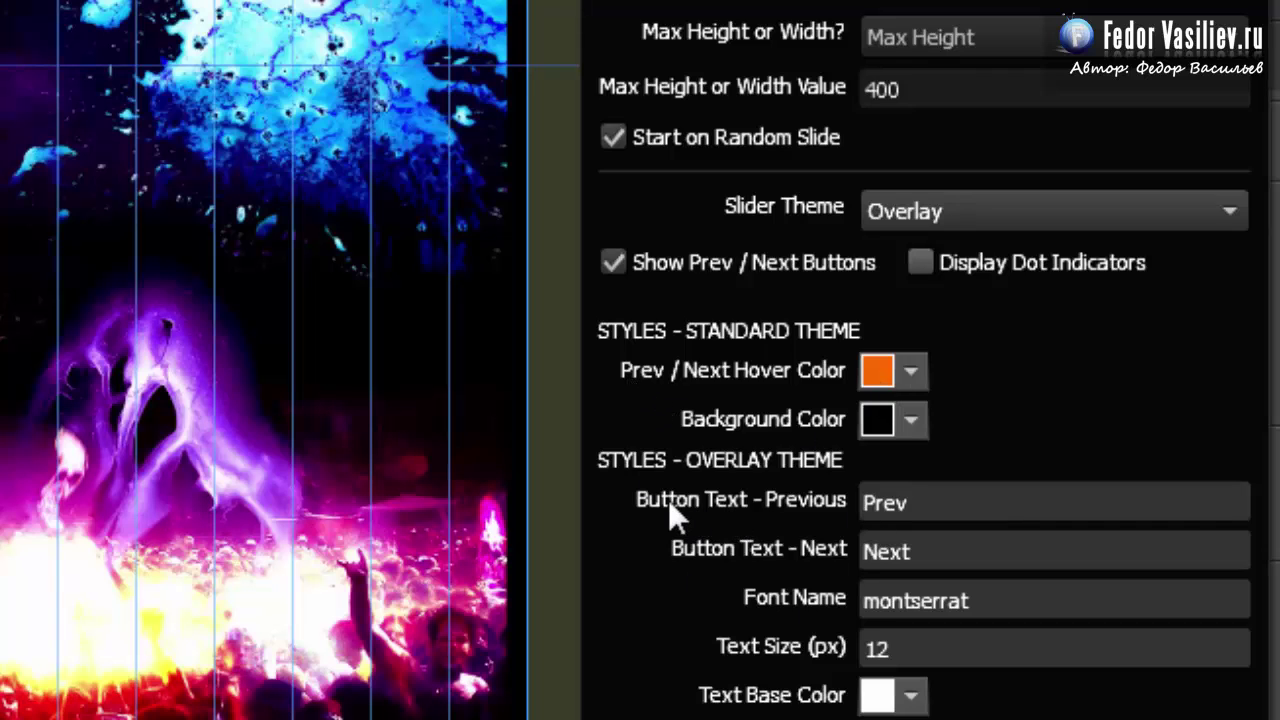
click(945, 500)
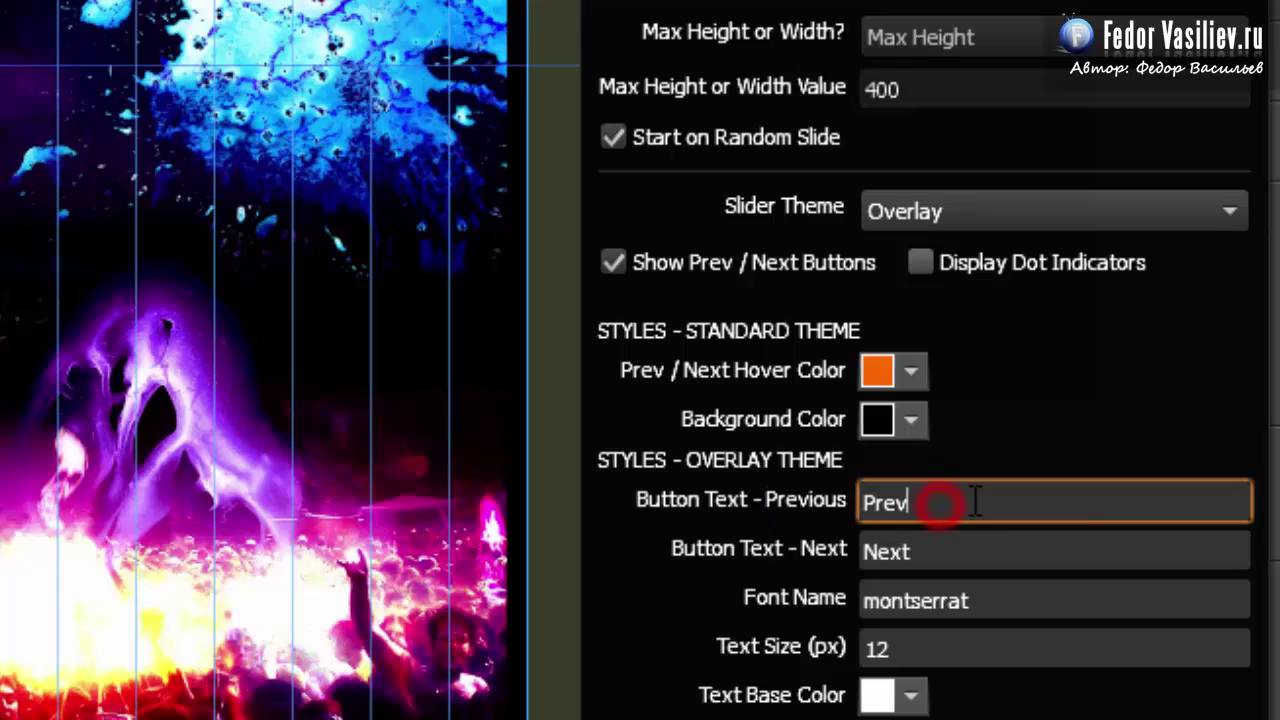
key(BackSpace)
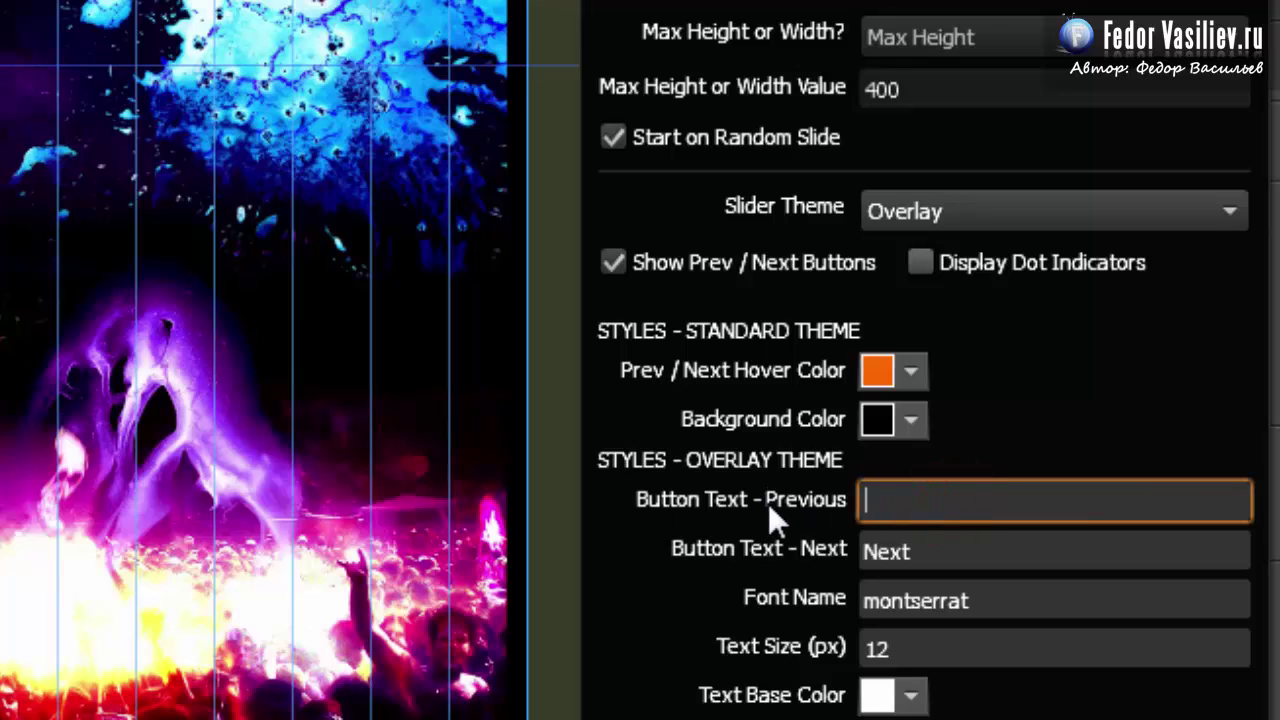
text(Hазад)
click(748, 546)
text(впе)
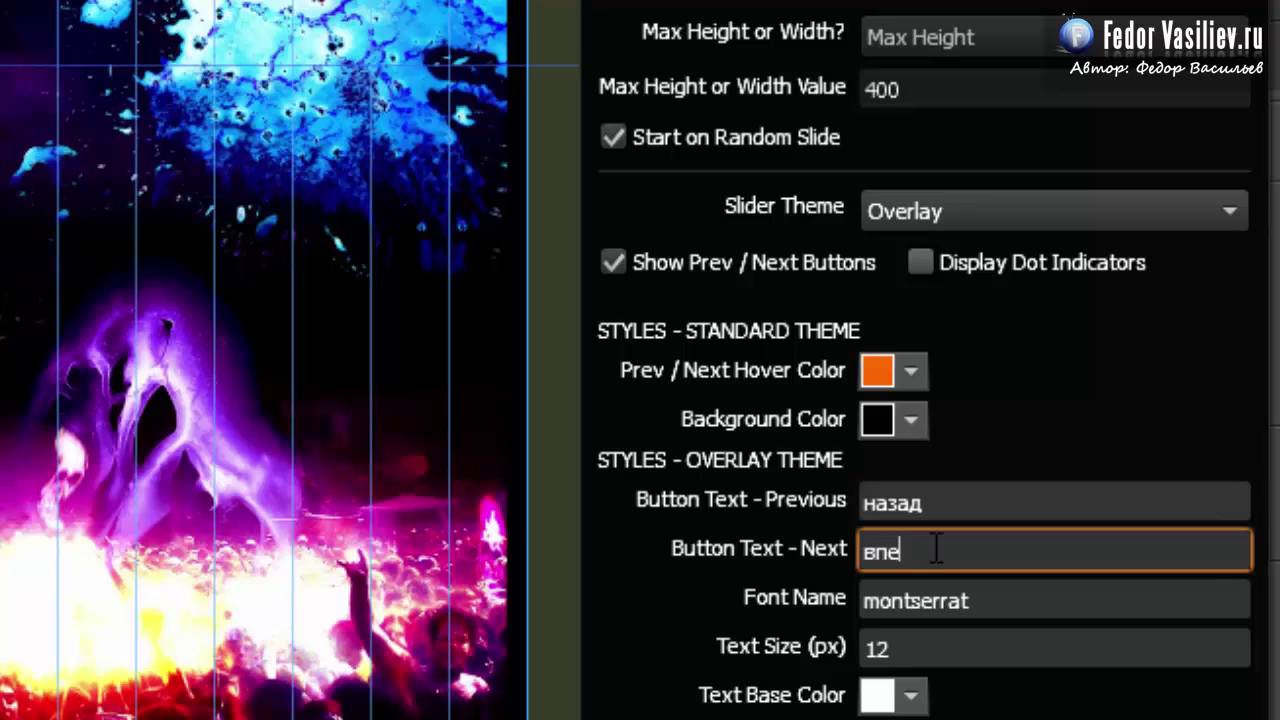
text(ред)
key(Return)
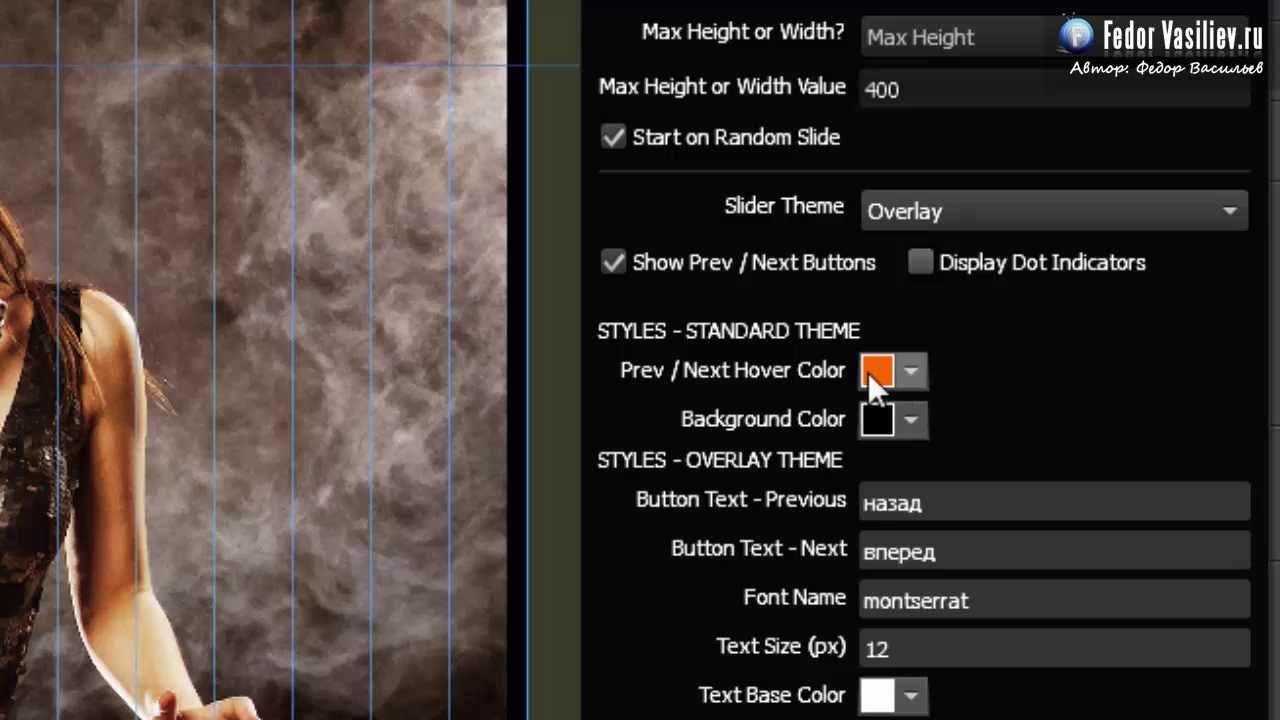
Set the Standard theme's Prev / Next hover color to pure red and preview the page in the browser
click(876, 371)
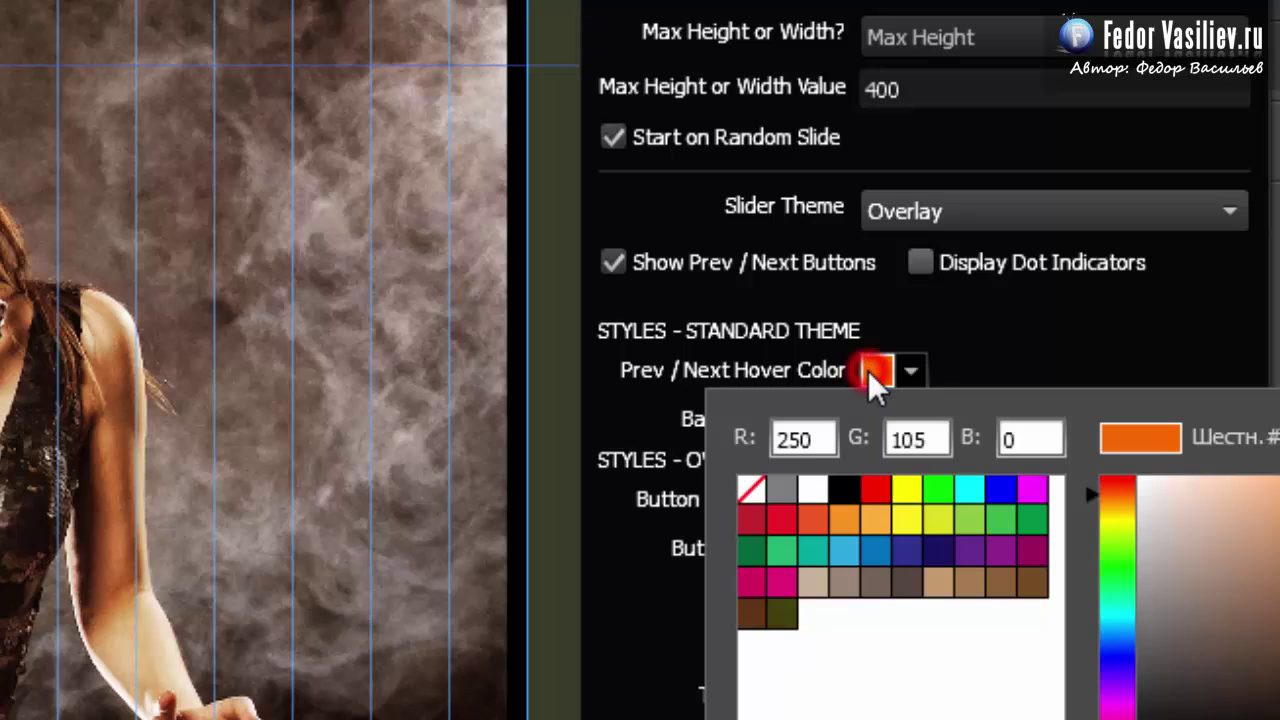
click(875, 489)
click(1018, 324)
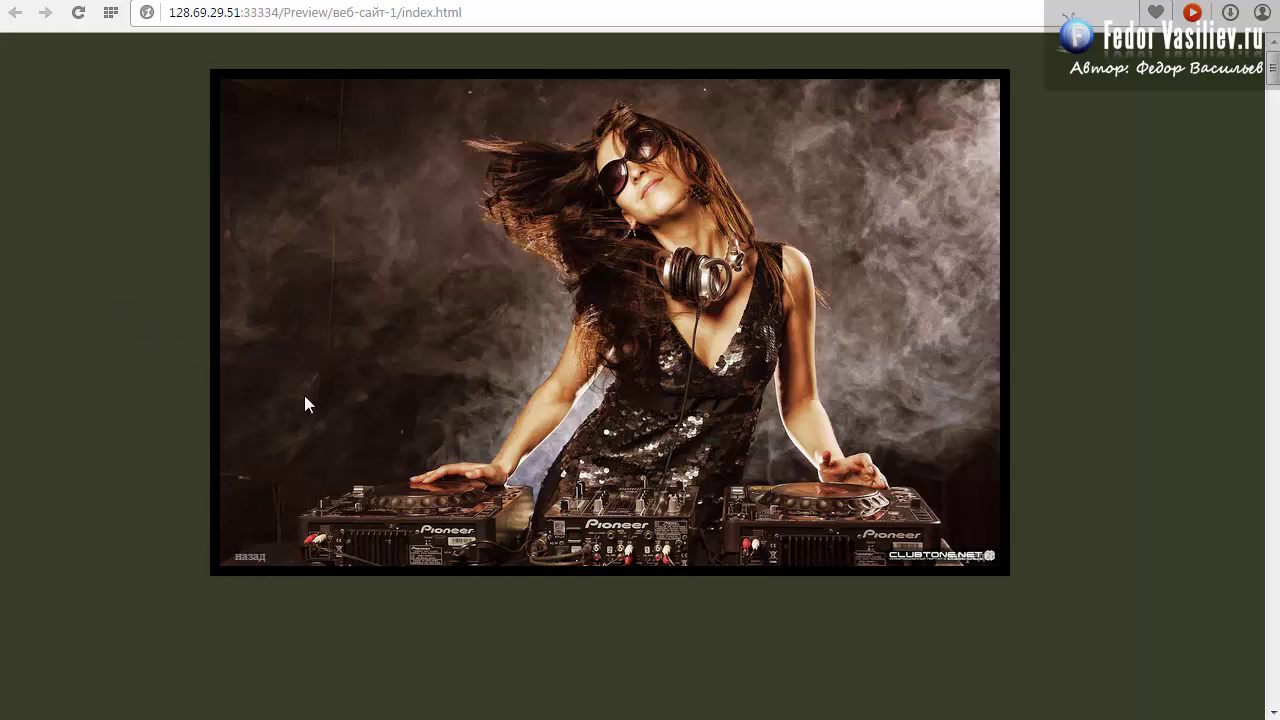
click(975, 566)
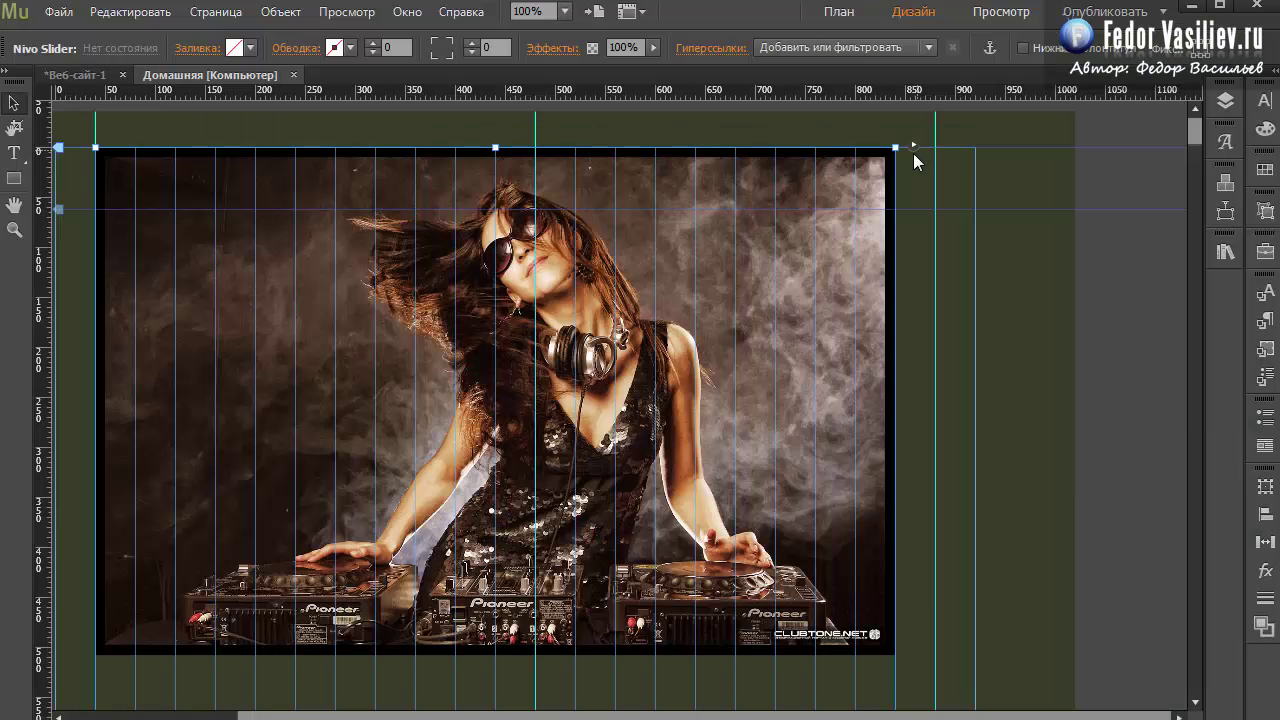
Enable the slider's dot indicators and check the overlay navigation bar in the browser preview
click(913, 147)
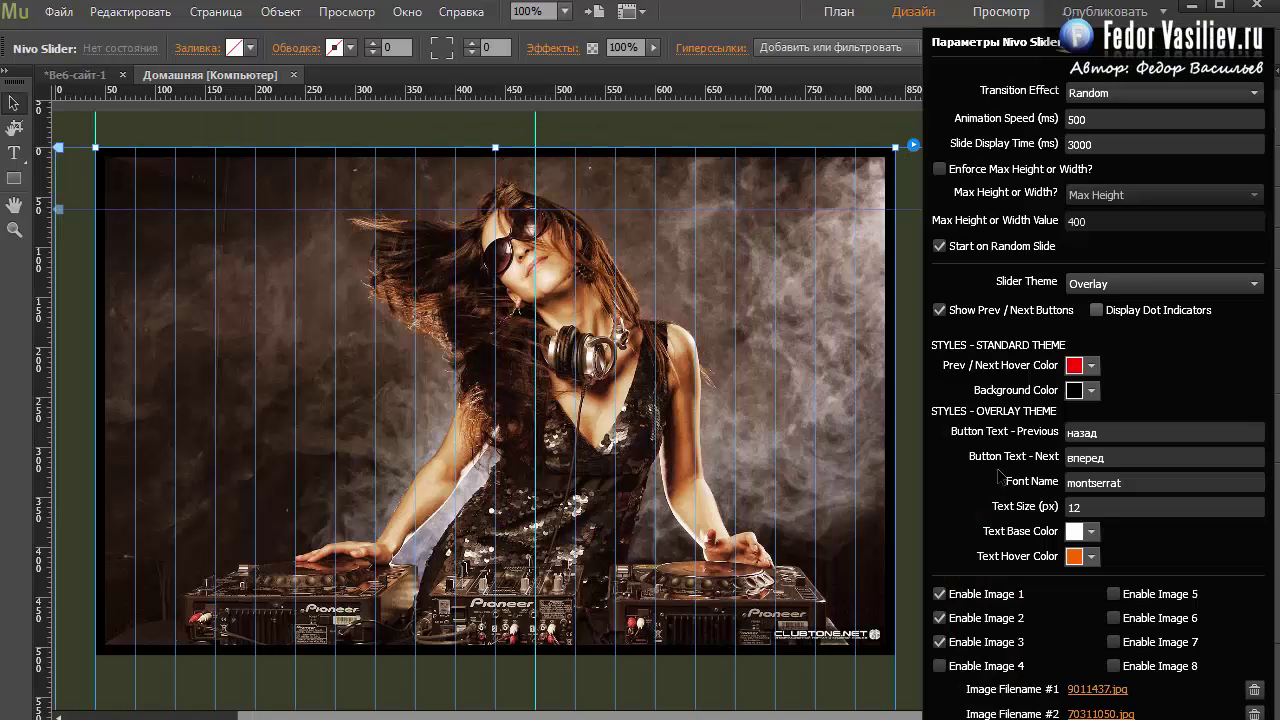
click(1097, 311)
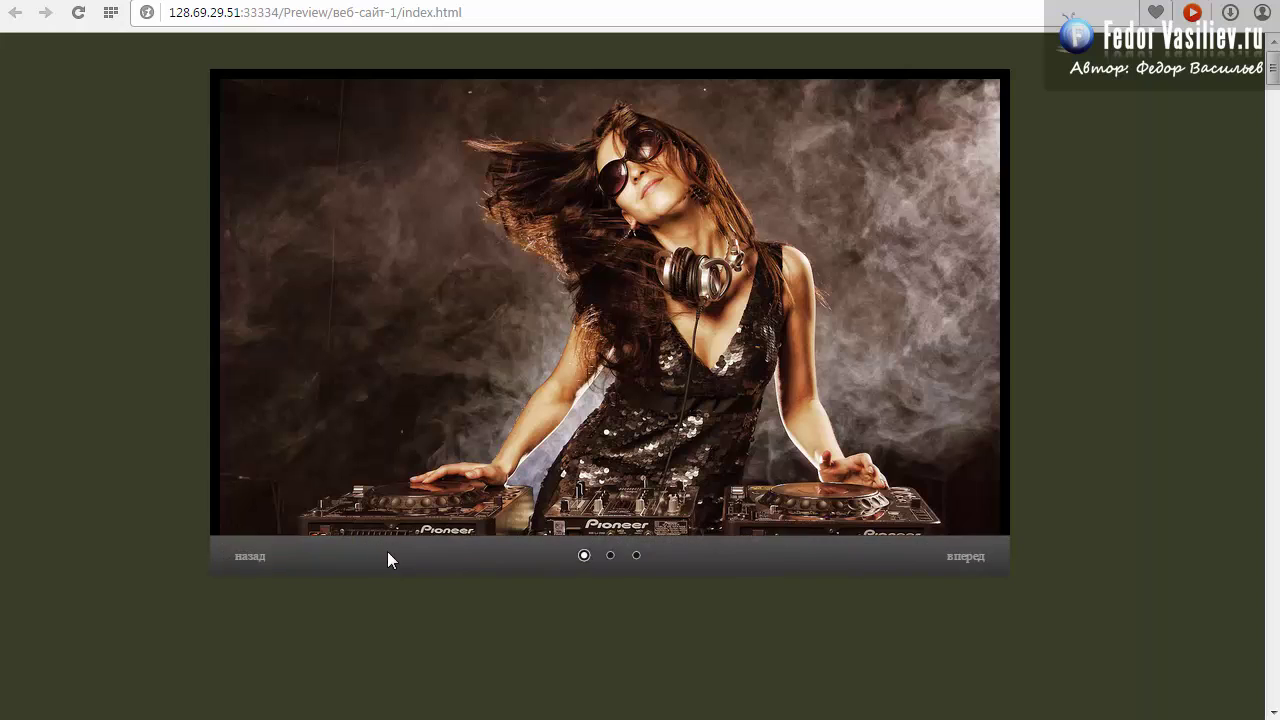
mouse_move(244, 563)
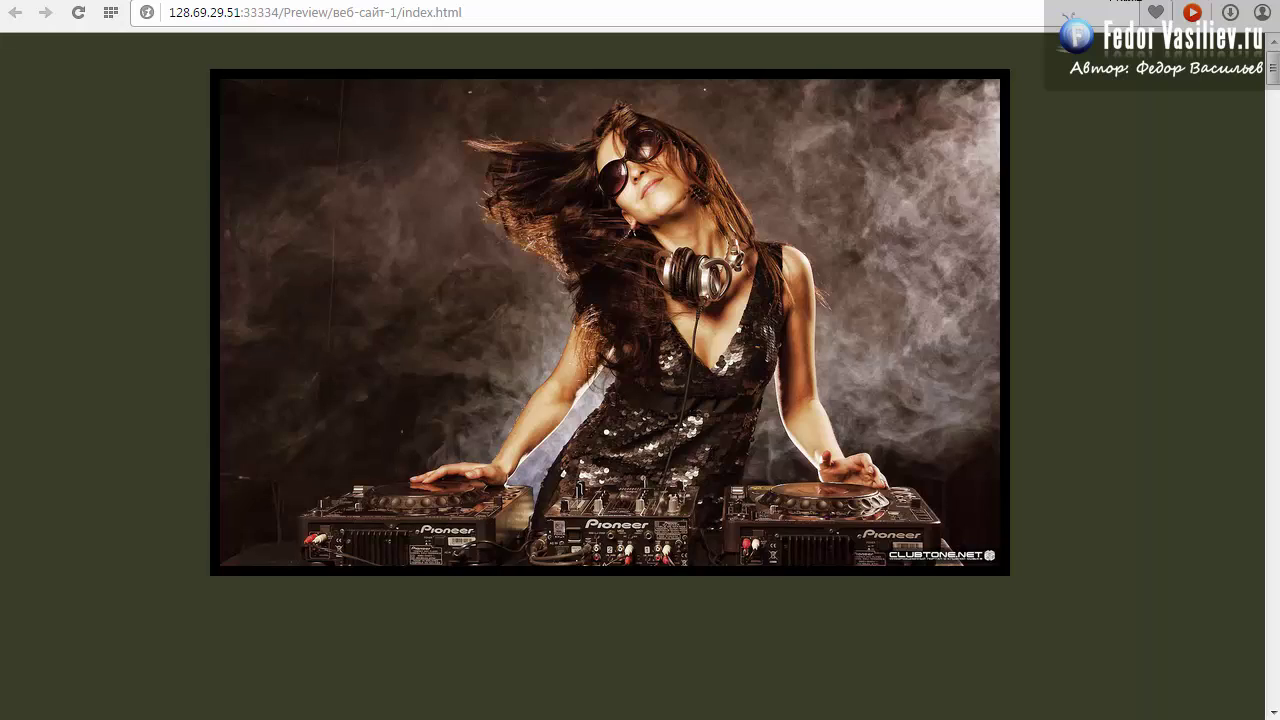
key(alt+Tab)
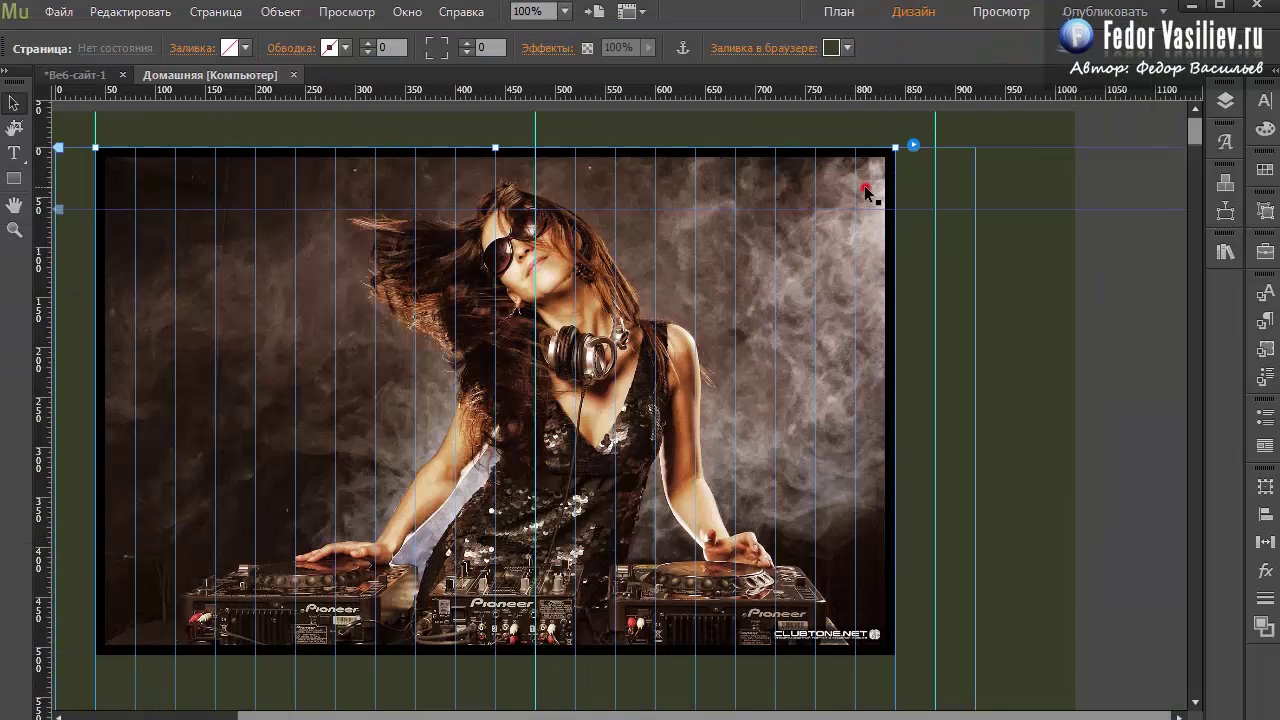
Switch the slider theme back to Standard and look over the Overlay theme's font name and text size settings
click(866, 190)
click(913, 145)
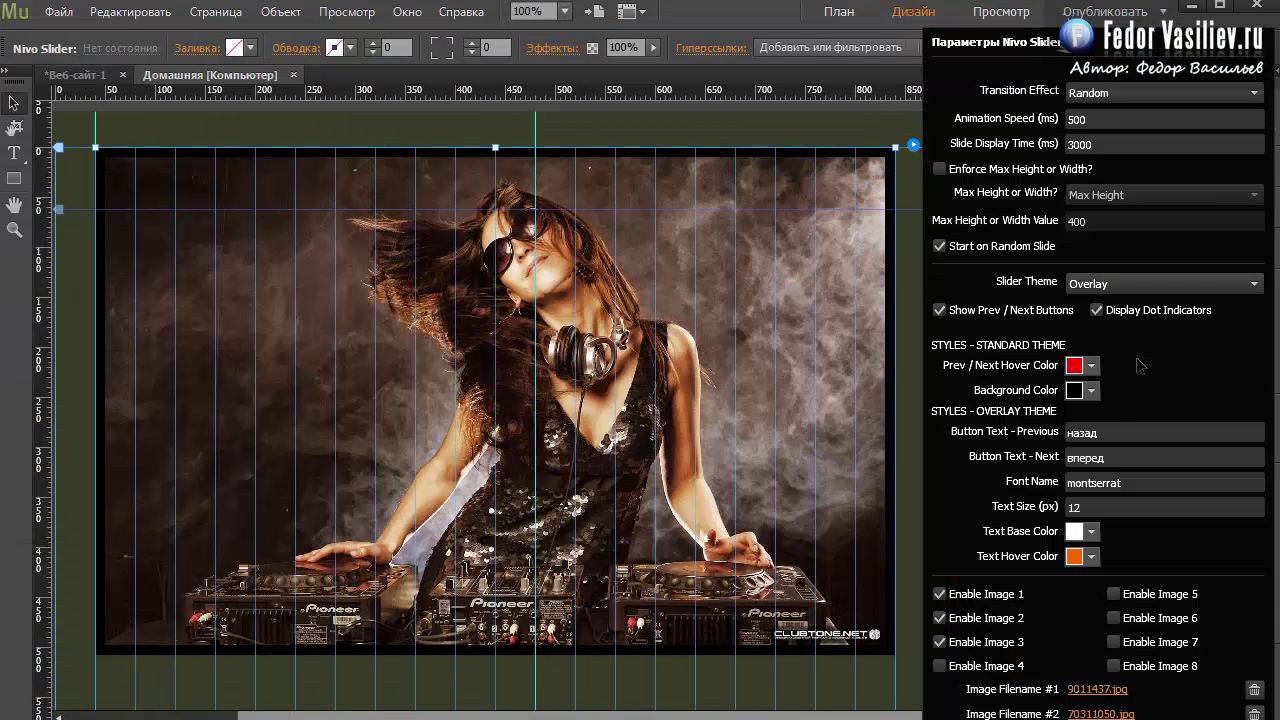
click(1120, 286)
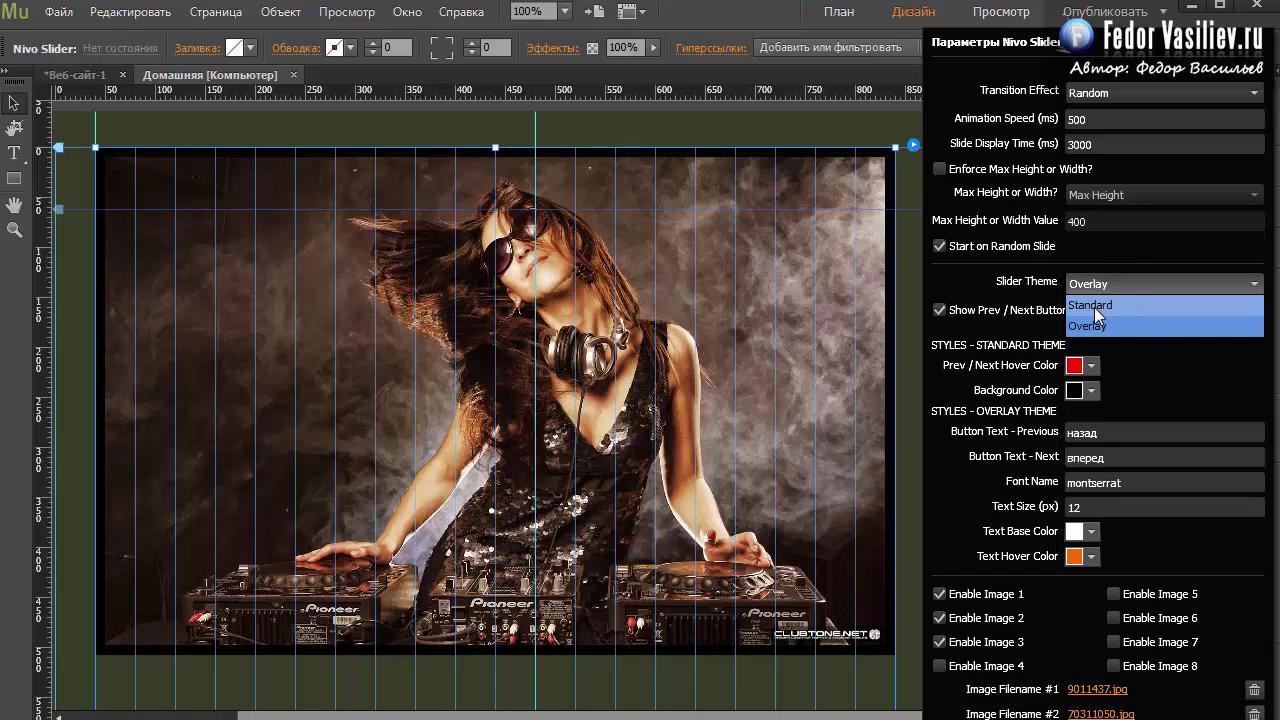
click(1096, 308)
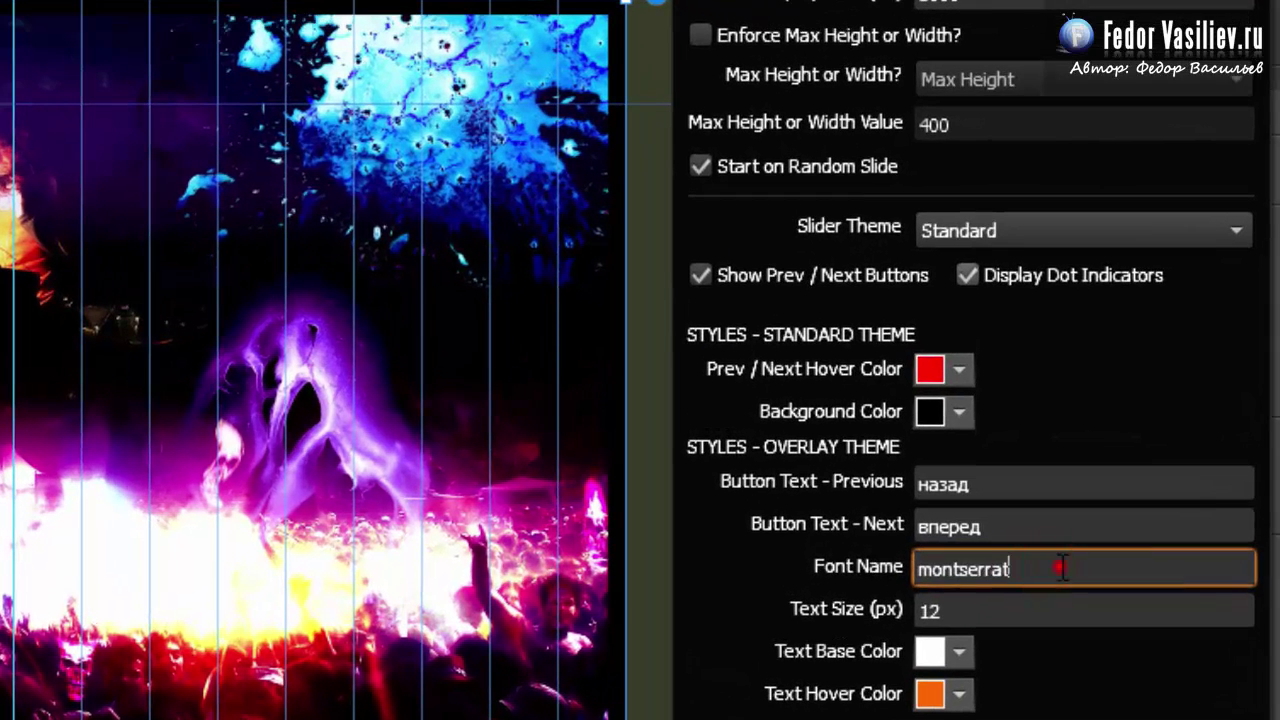
double_click(1055, 477)
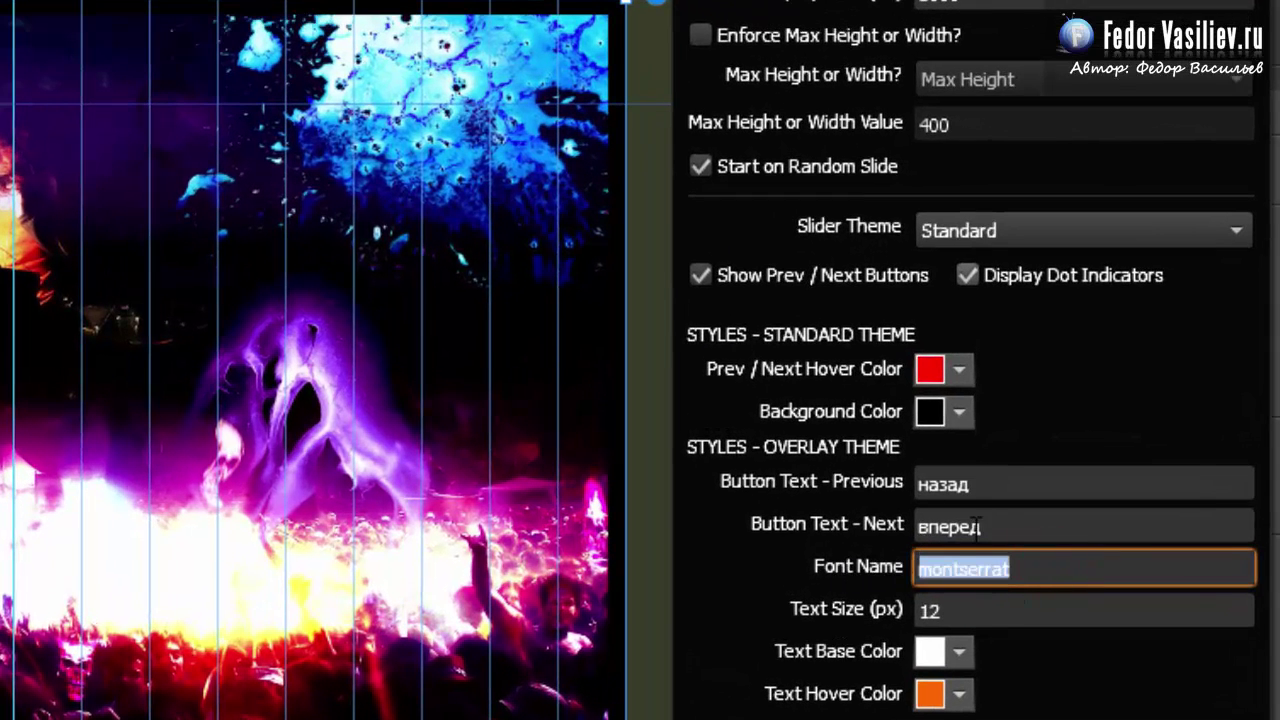
click(958, 607)
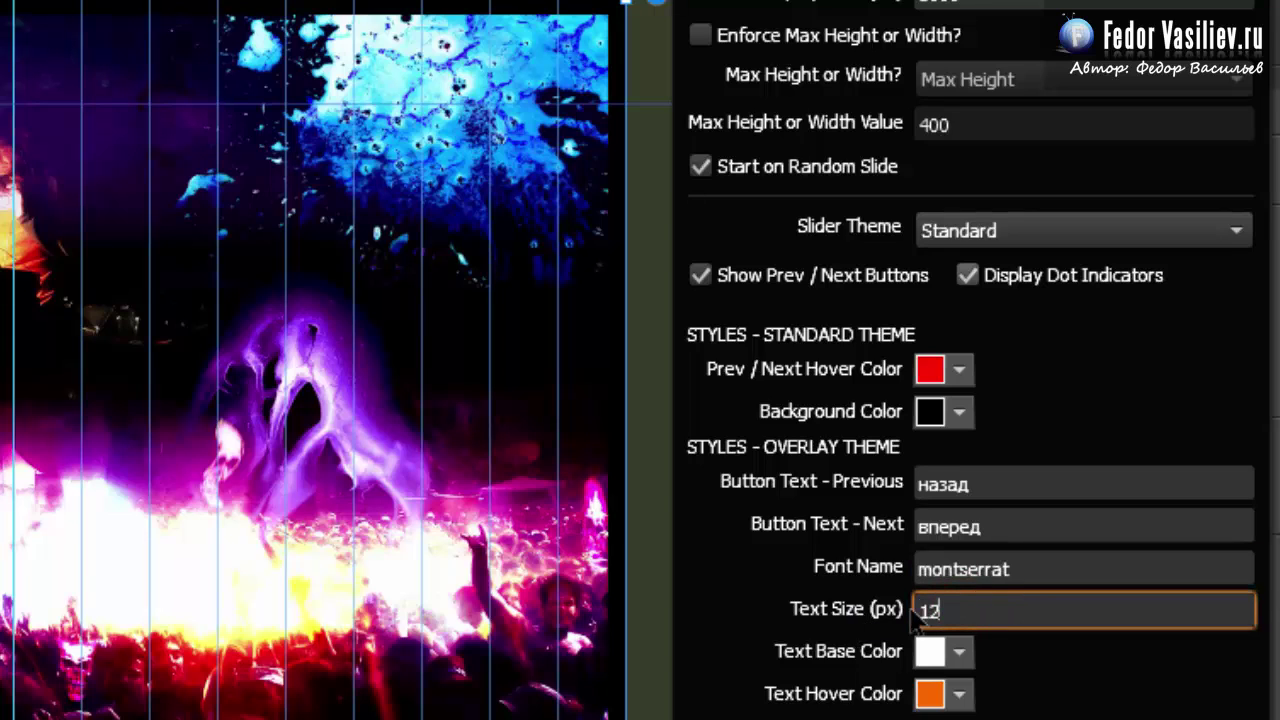
click(816, 660)
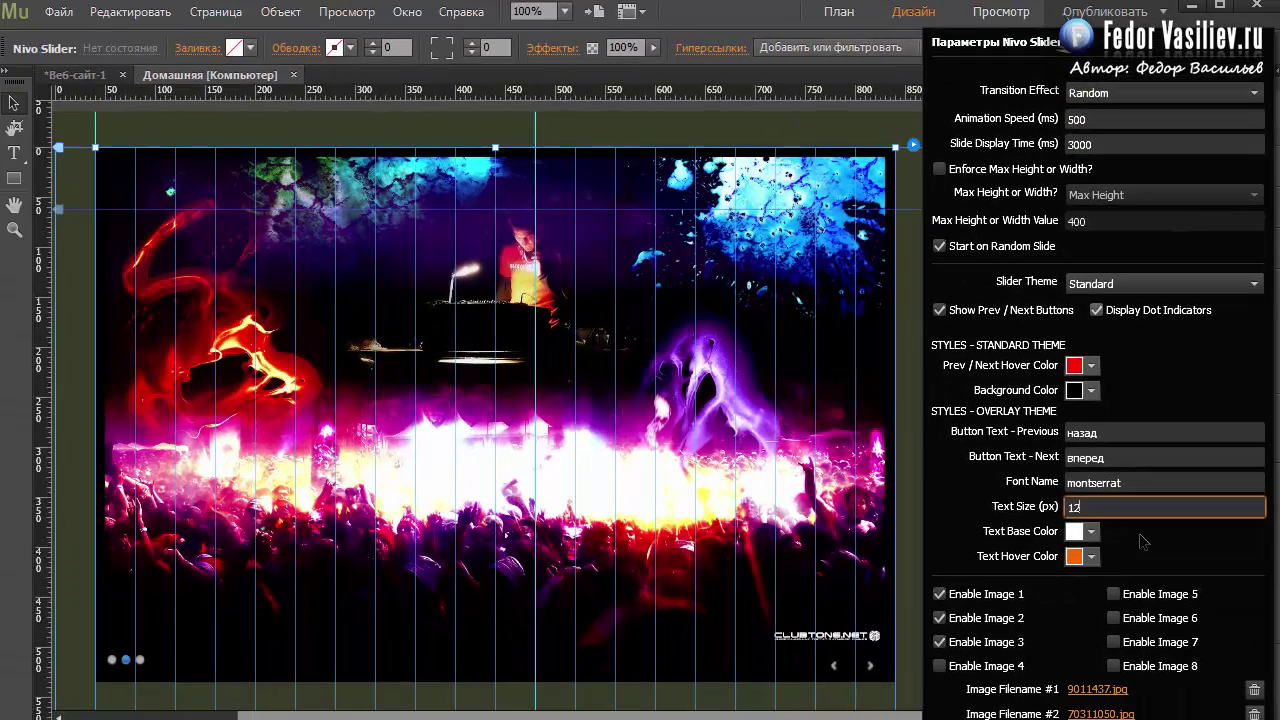
Preview the page in the browser, advance through the slides with the next arrow, and return to the design with the slider options closed
click(1047, 668)
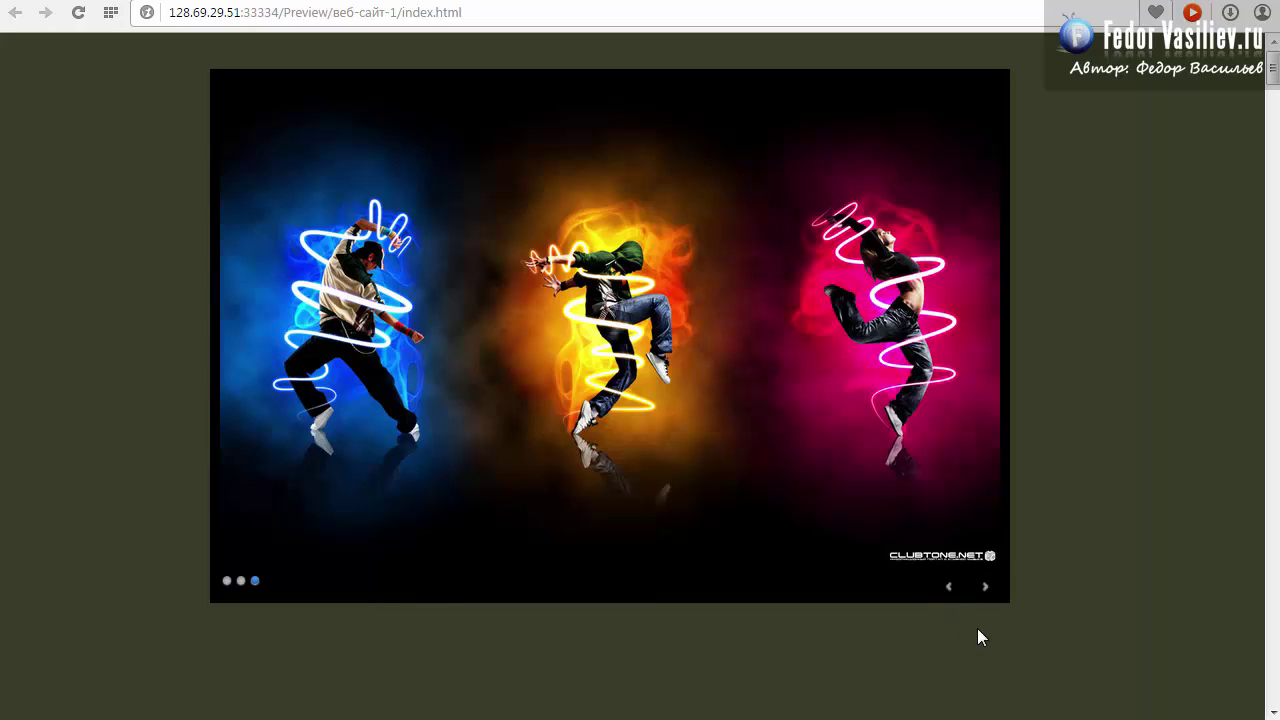
click(985, 588)
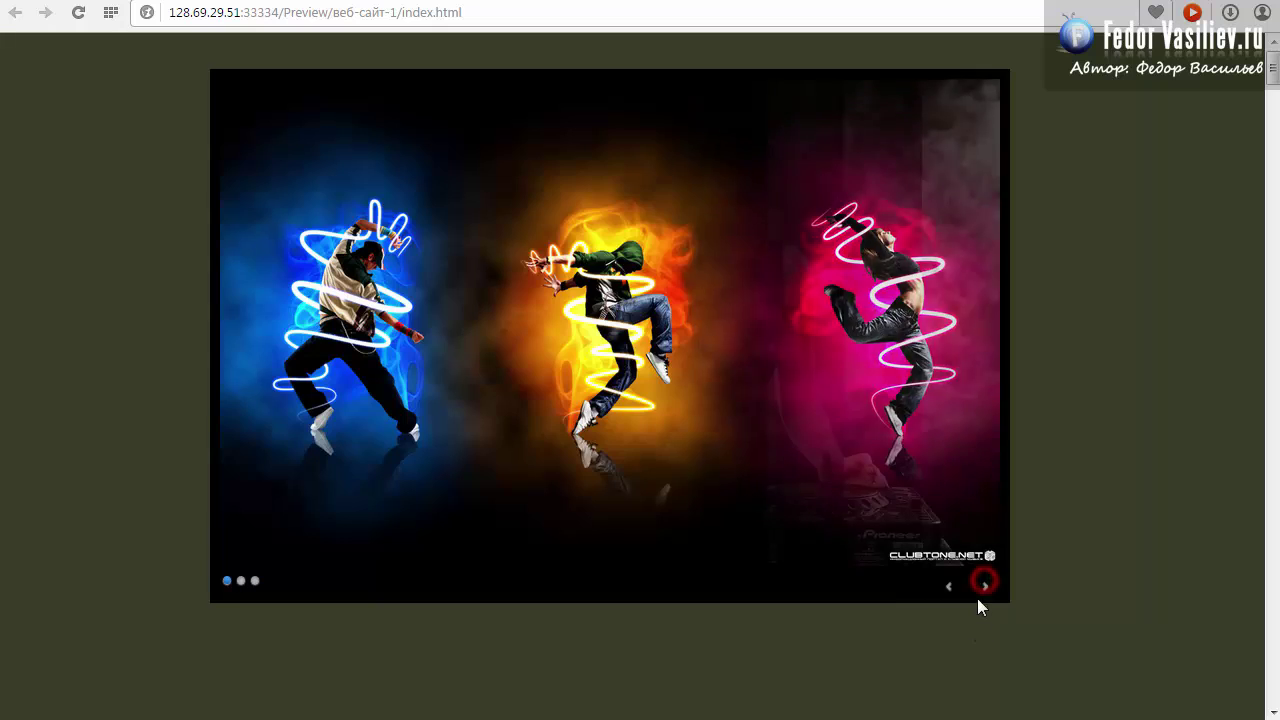
click(985, 590)
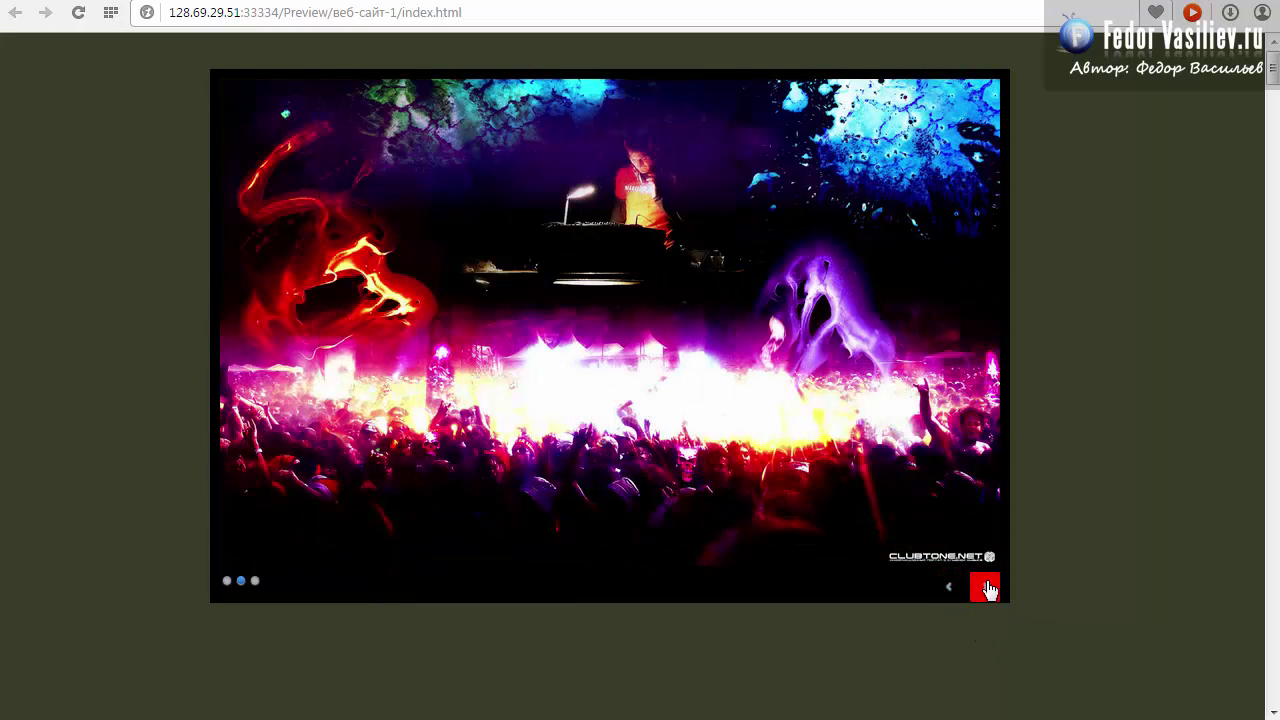
click(988, 589)
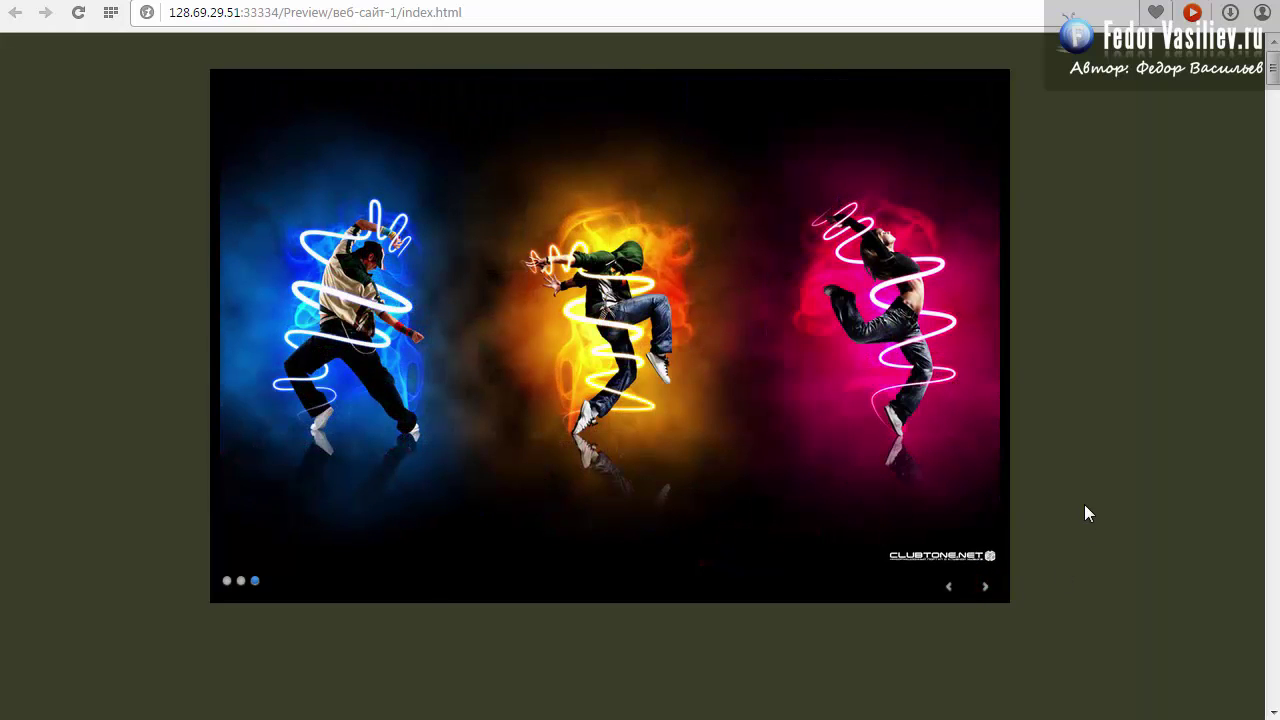
click(982, 592)
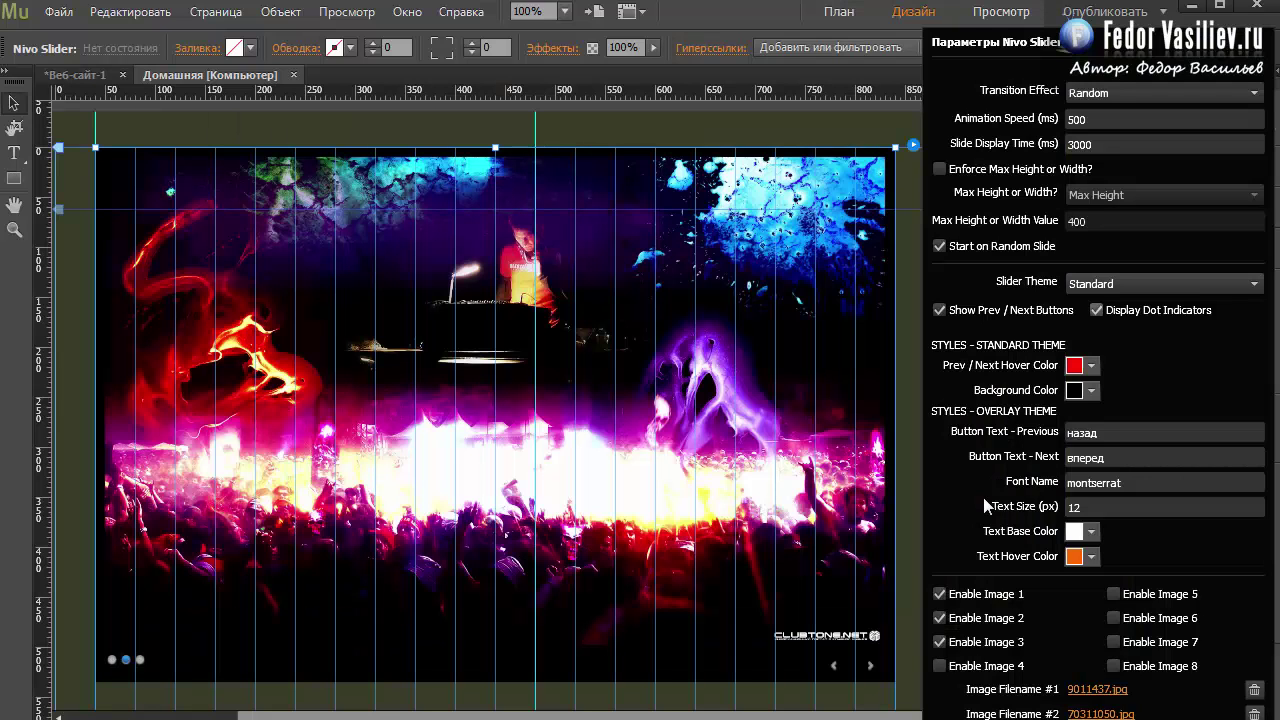
click(917, 519)
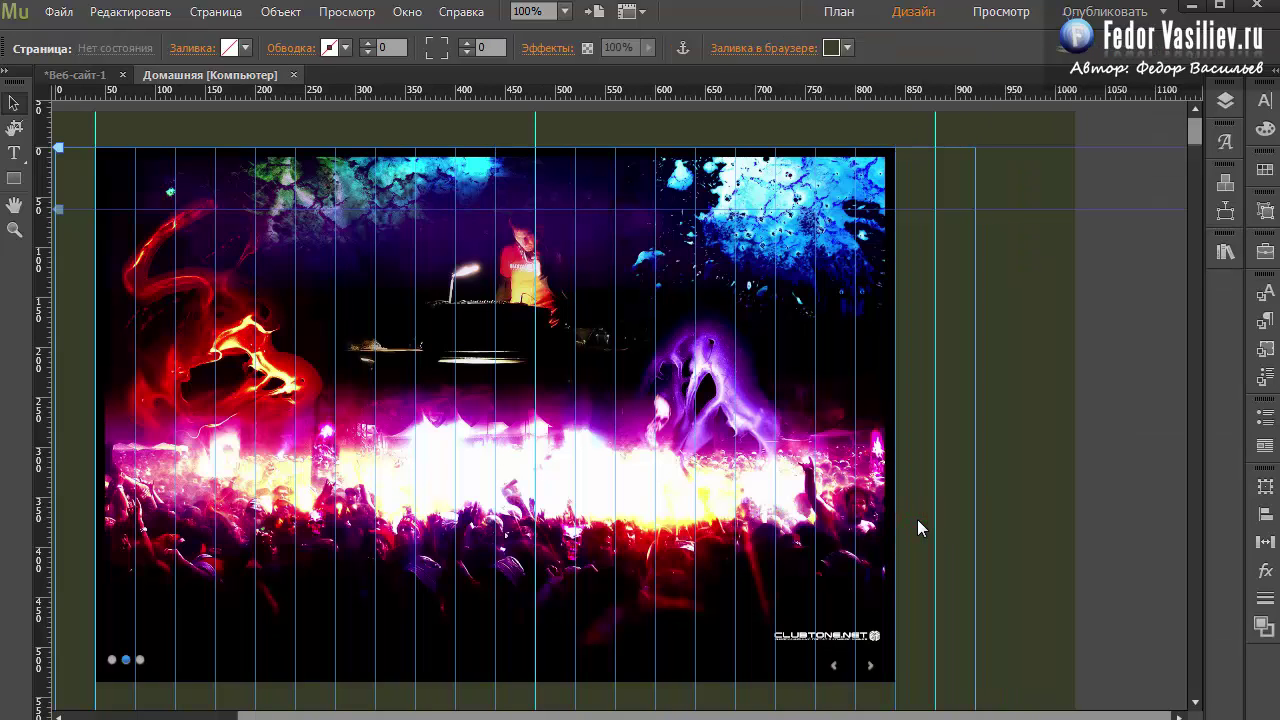